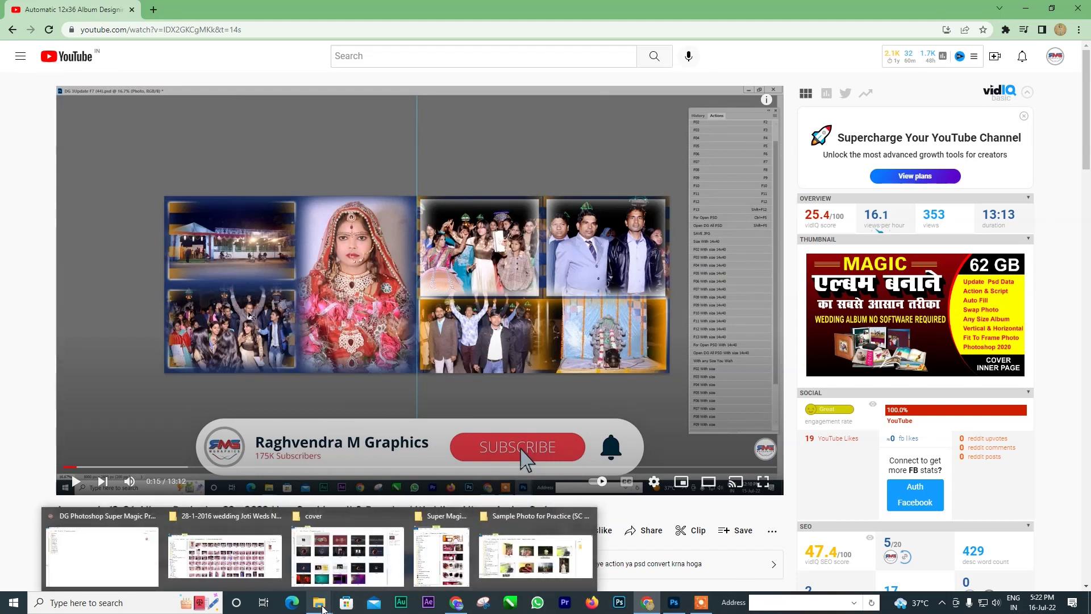
Select all 17 template folders and confirm their combined size of 65.8 GB in Properties
click(132, 551)
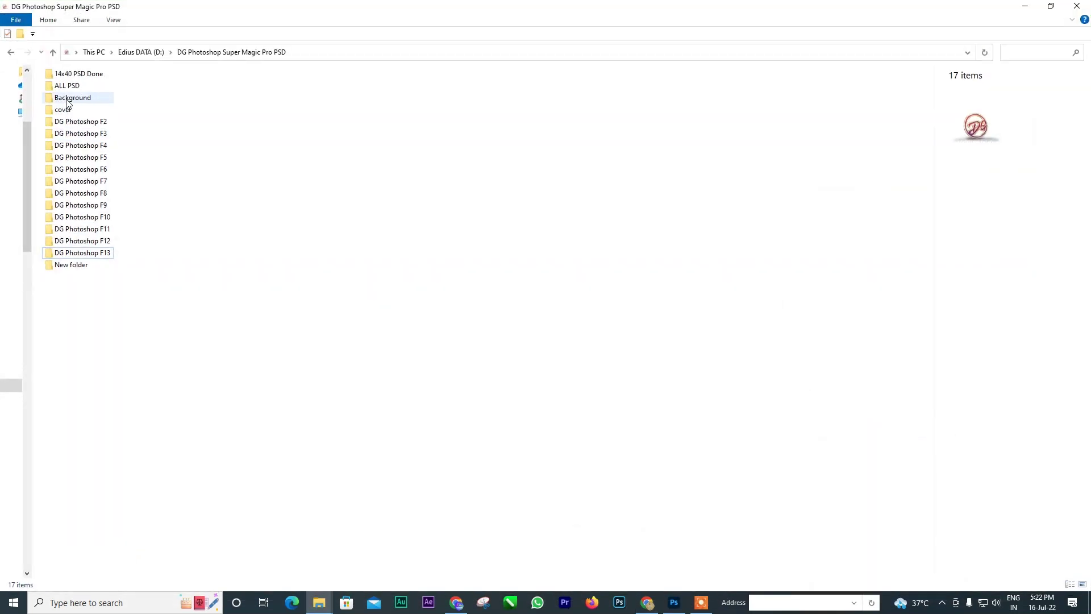
click(72, 76)
shift+click(70, 267)
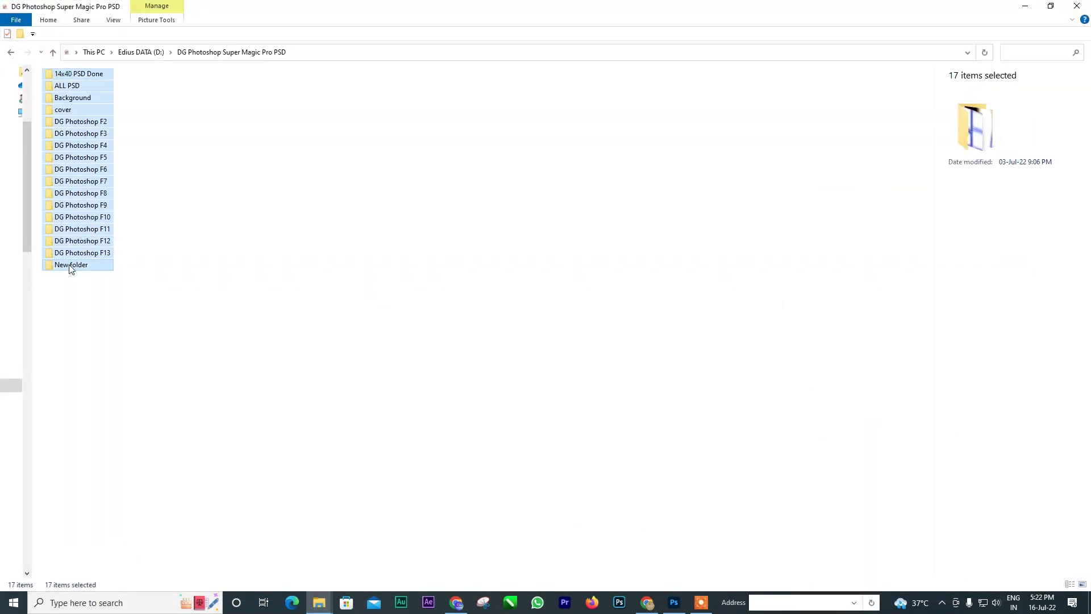
right_click(71, 268)
click(127, 520)
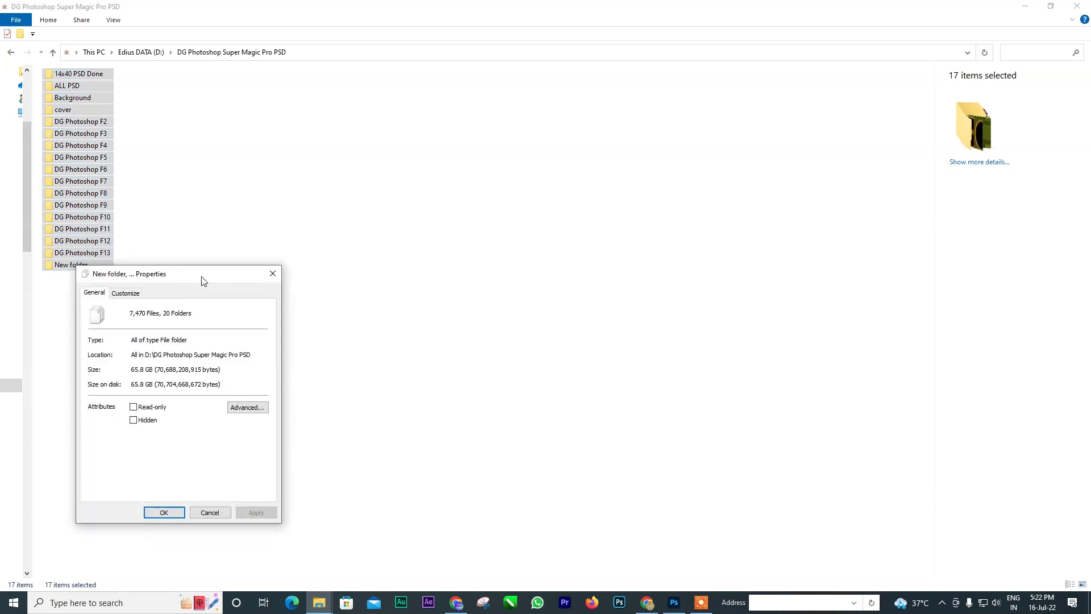
drag(203, 280, 233, 130)
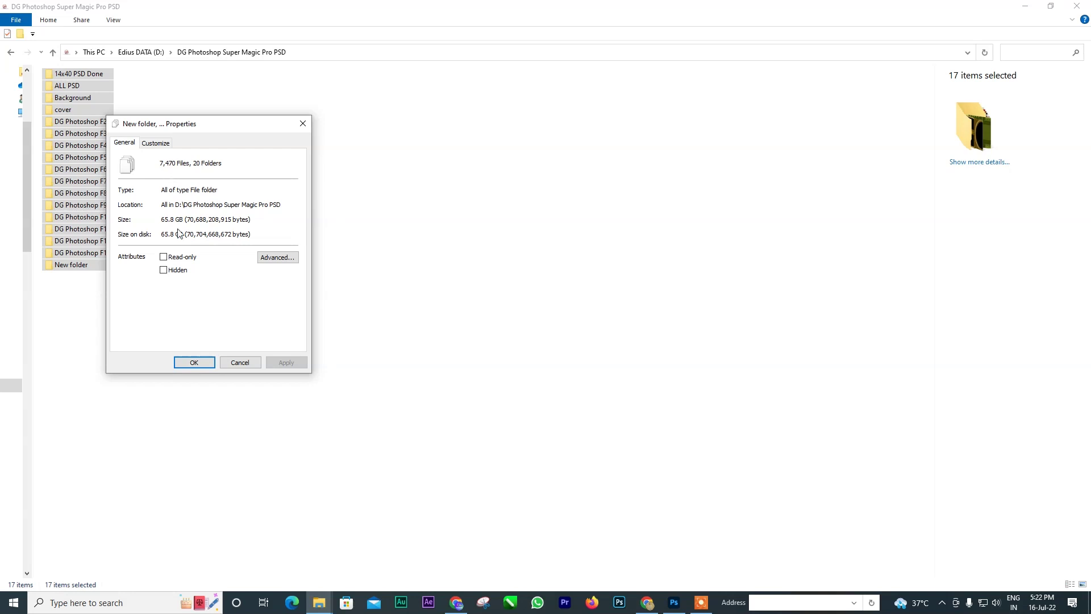
click(235, 360)
Open DG Photoshop F7, scroll through its 781 JPG/PSD template thumbnails, then minimise Explorer
click(215, 331)
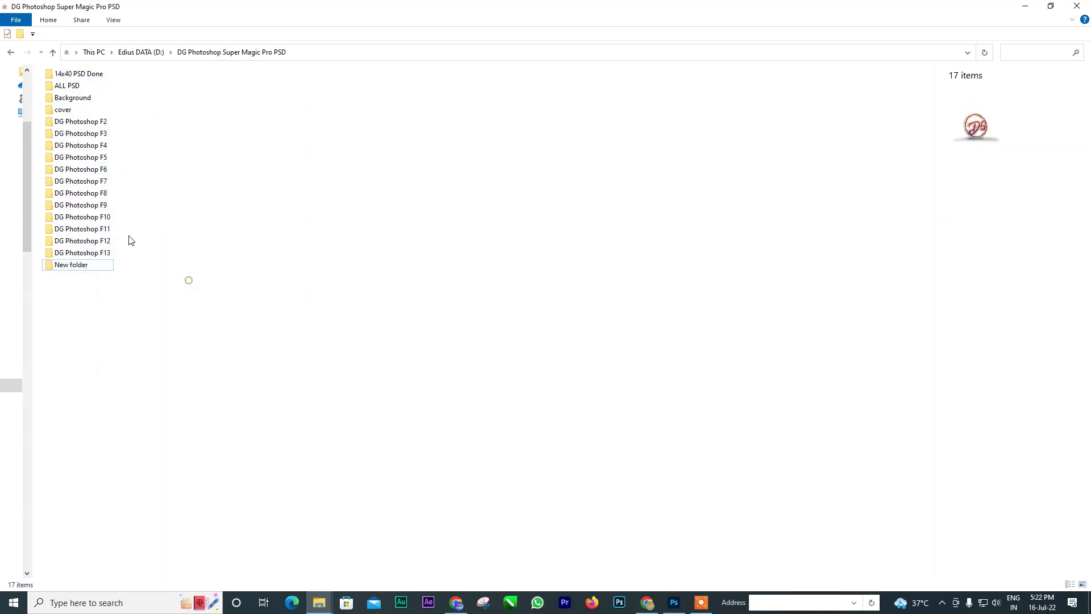
click(97, 183)
double_click(97, 183)
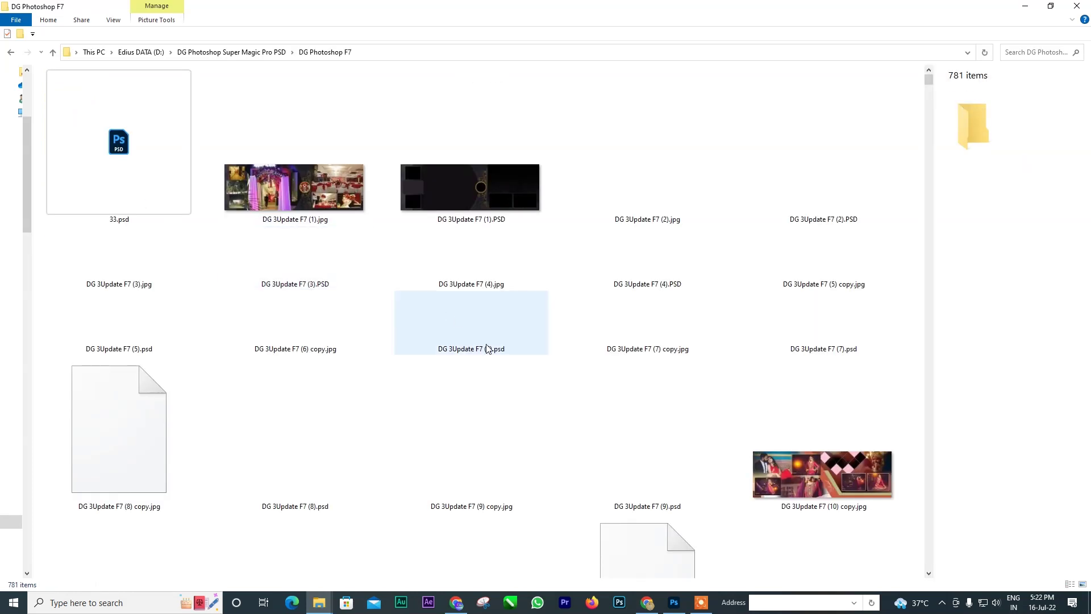
scroll(584, 370, down, 5)
scroll(584, 370, down, 5)
scroll(582, 366, down, 5)
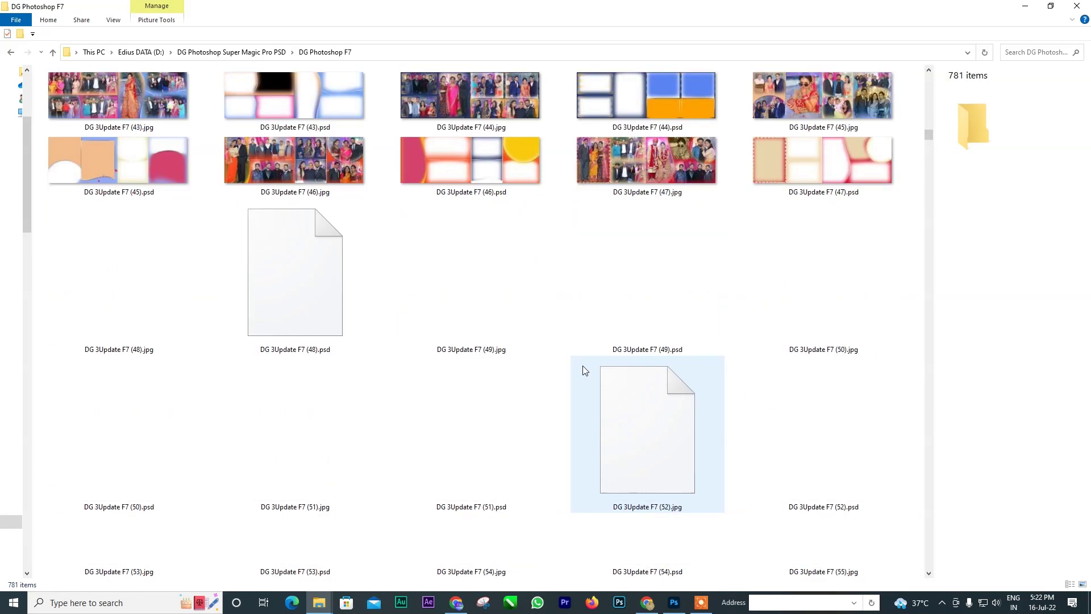
scroll(582, 366, down, 5)
scroll(583, 365, down, 5)
scroll(585, 365, down, 5)
scroll(585, 369, up, 5)
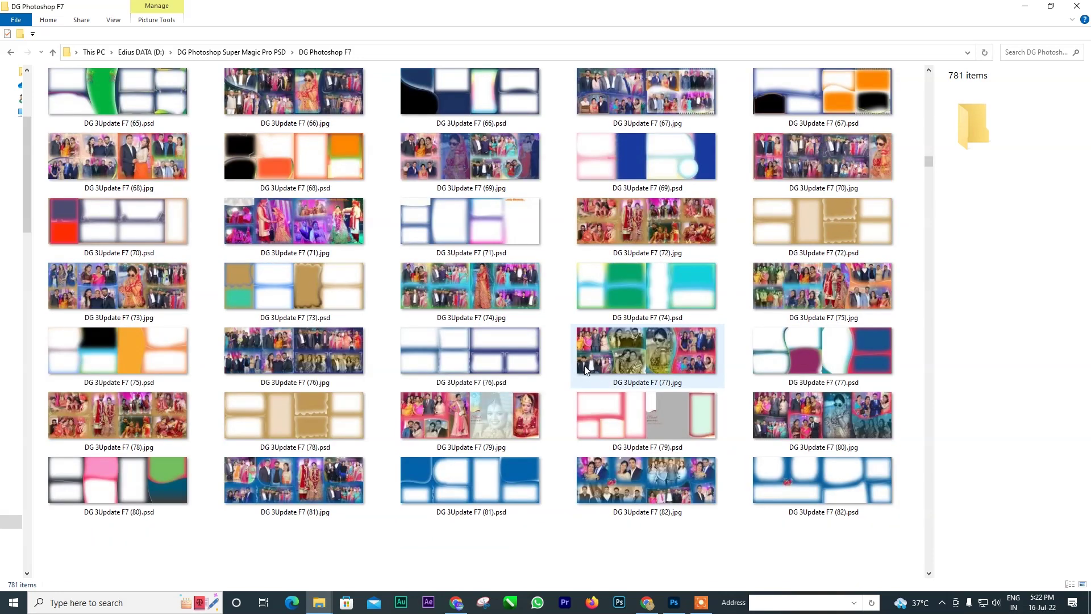
scroll(586, 368, down, 3)
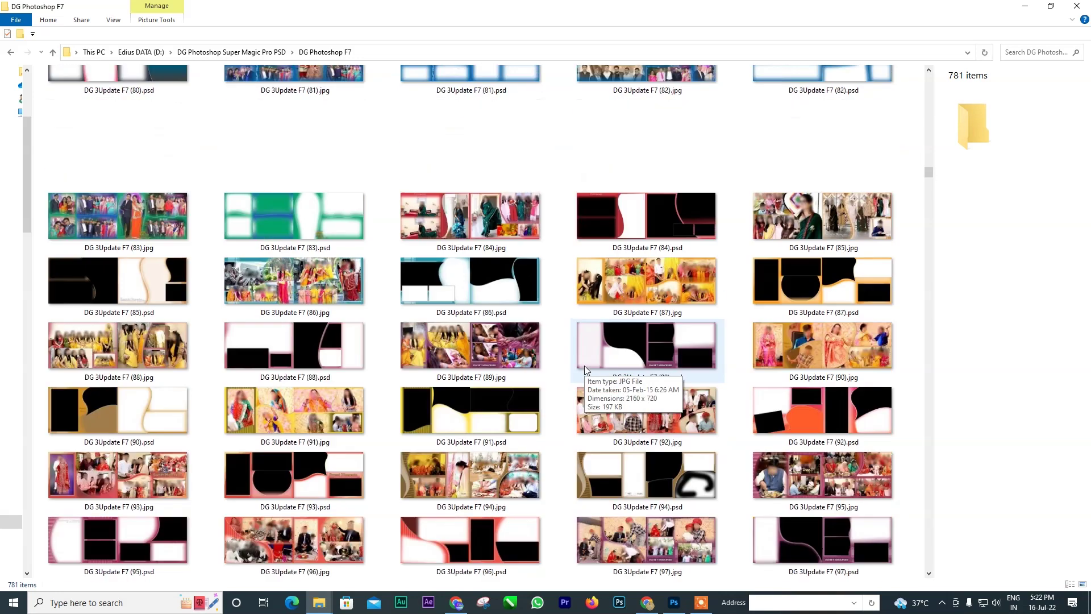
scroll(585, 366, down, 3)
scroll(585, 367, up, 5)
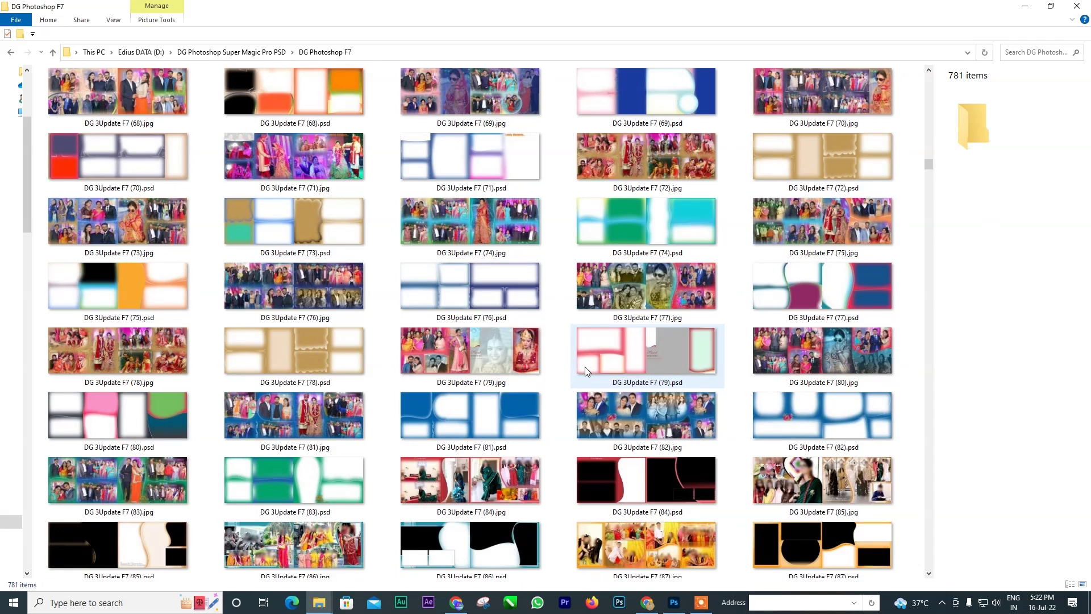
scroll(585, 366, up, 4)
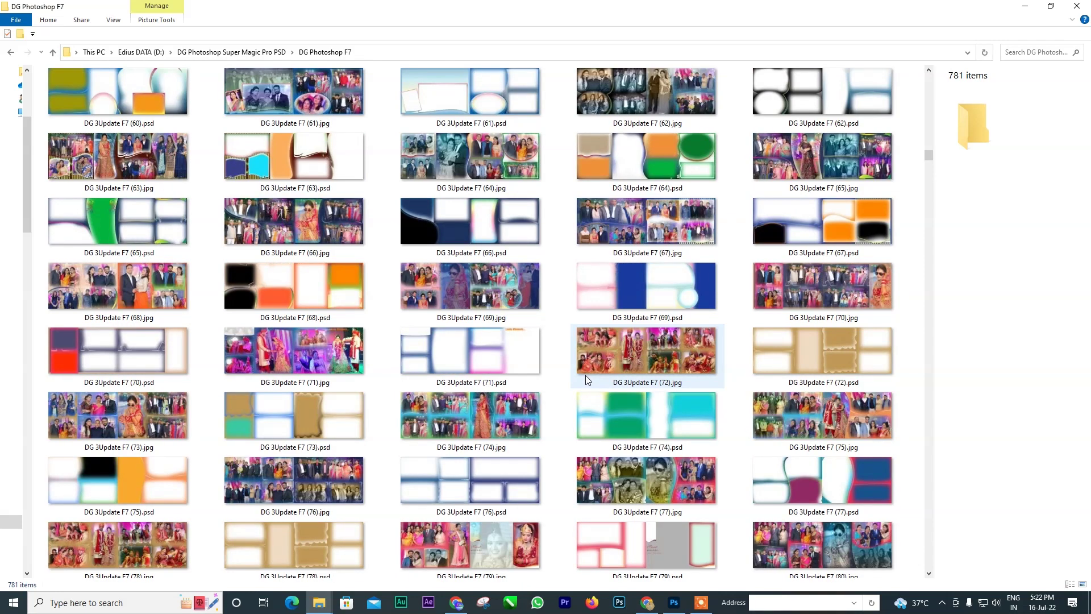
scroll(645, 346, up, 3)
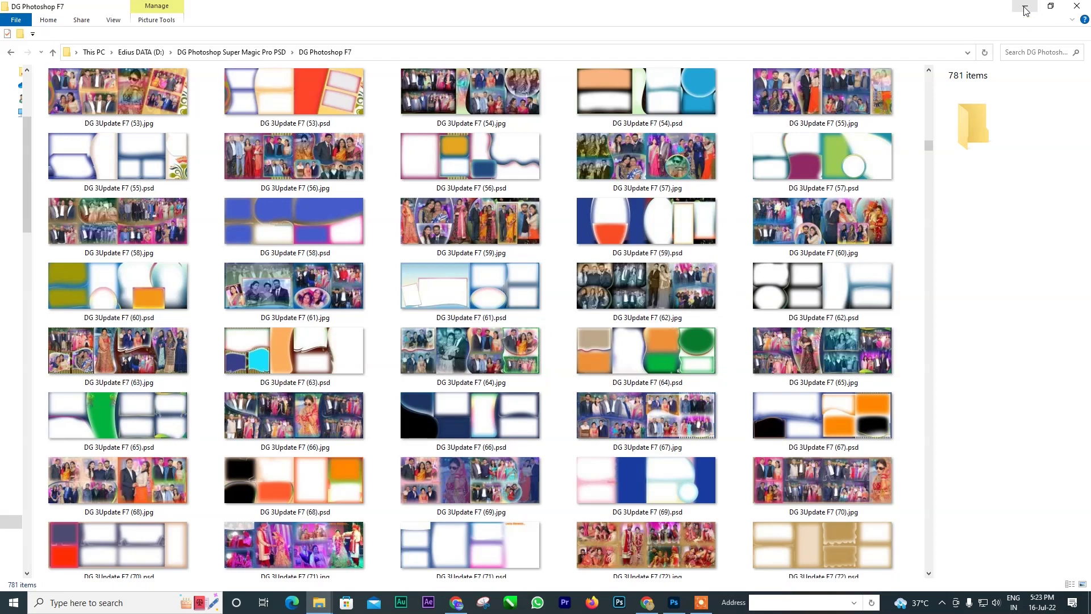
click(1026, 8)
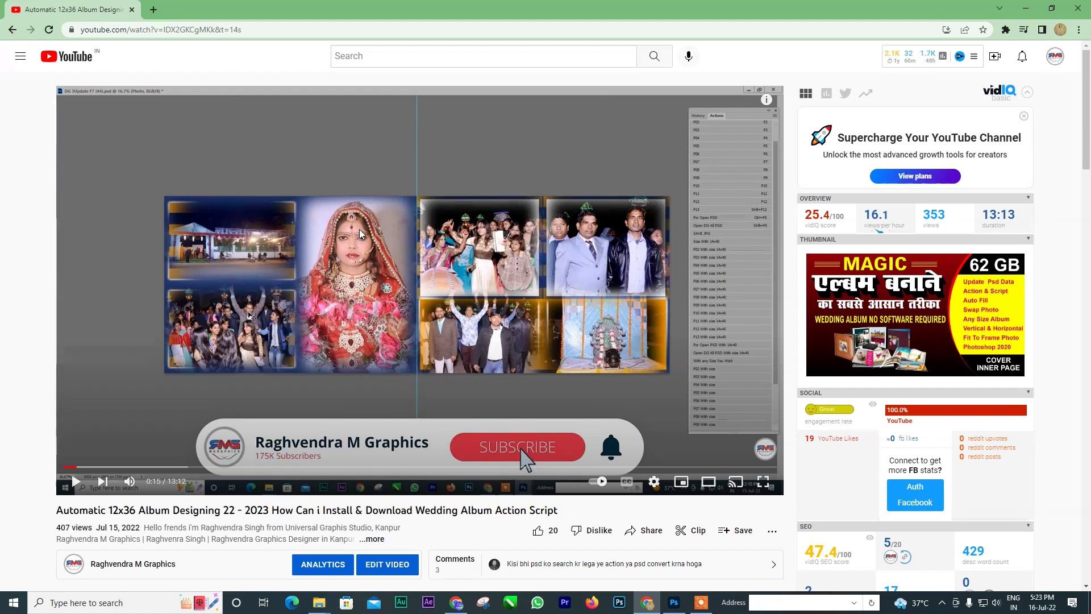
Switch to Photoshop, leave the Home screen, and lower the Actions panel slightly
click(674, 602)
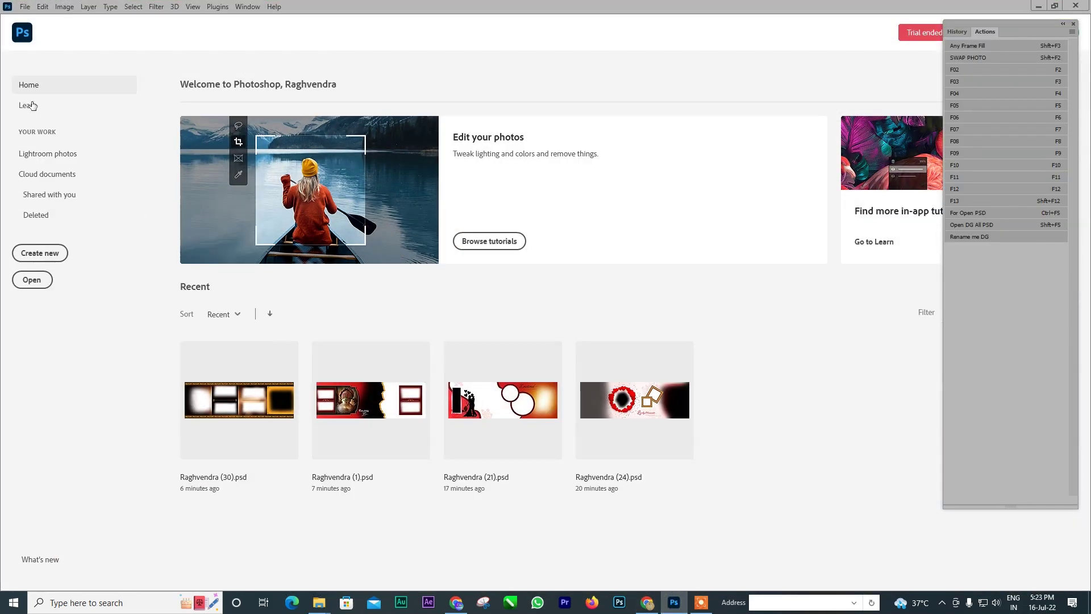
click(26, 32)
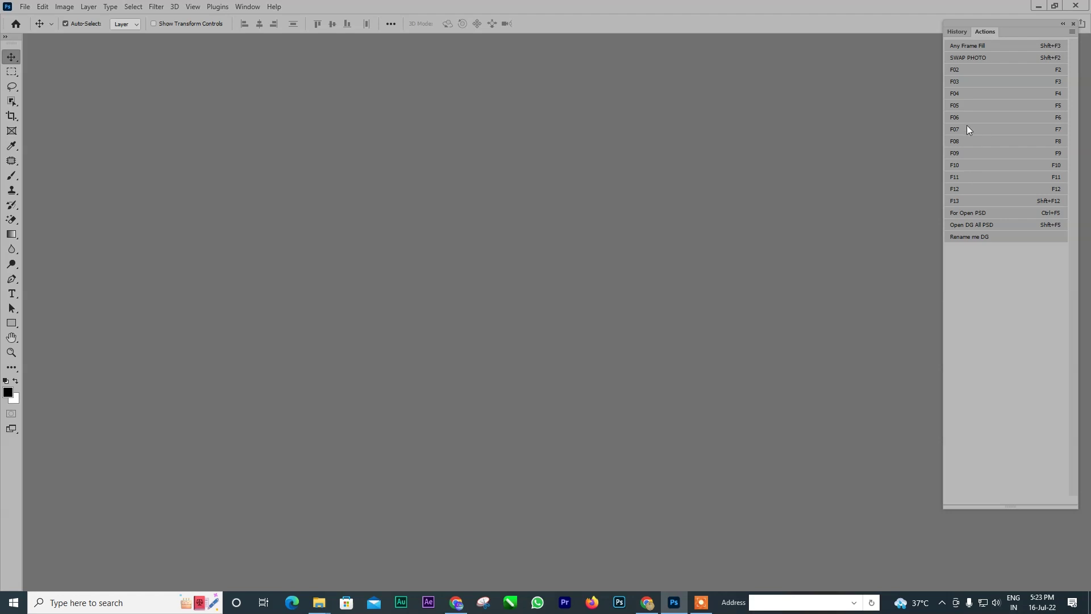
drag(1028, 26, 1026, 43)
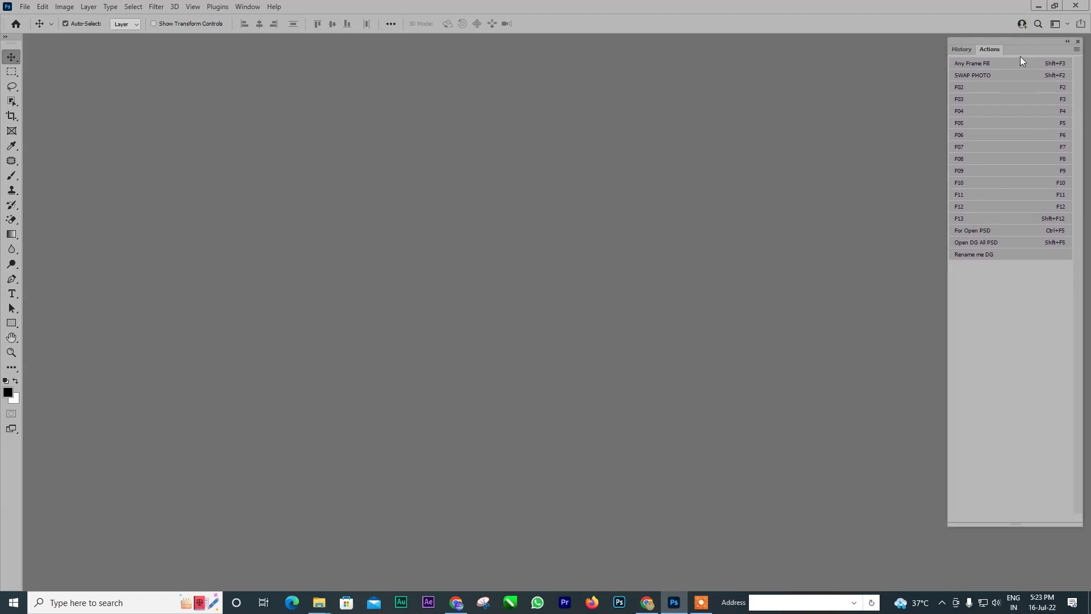
Run the F07 action and open the DG 3Update F7 (50).psd template
click(970, 148)
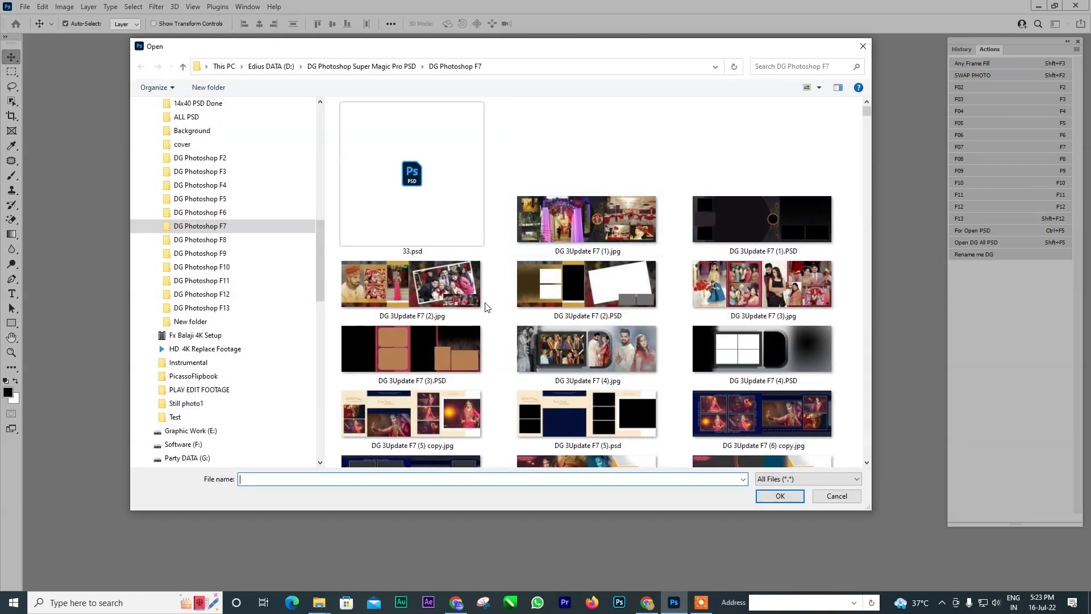
scroll(569, 333, down, 5)
scroll(630, 340, down, 5)
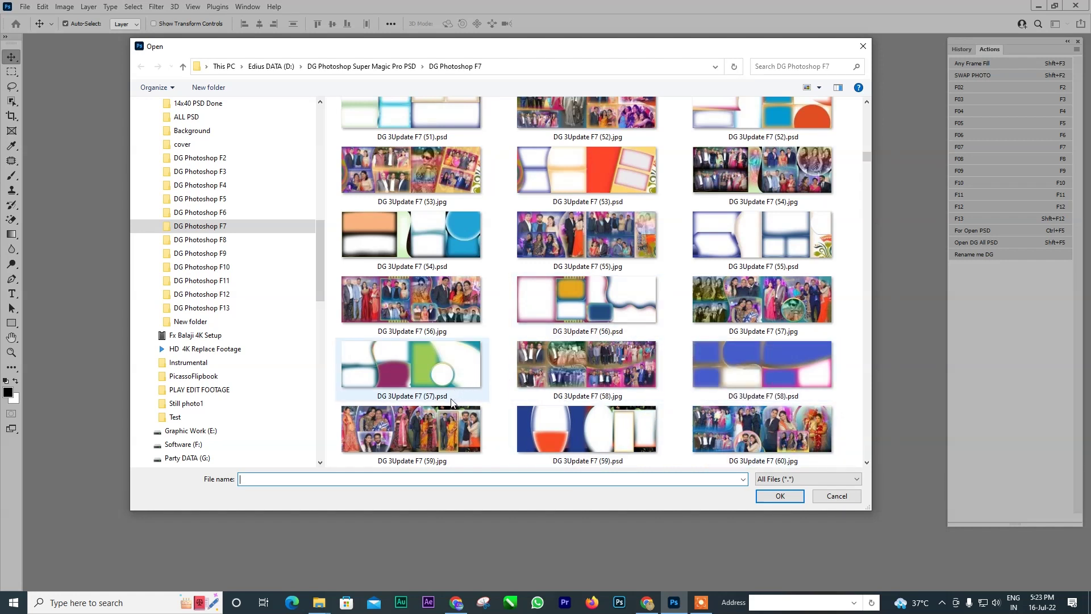
scroll(586, 188, up, 2)
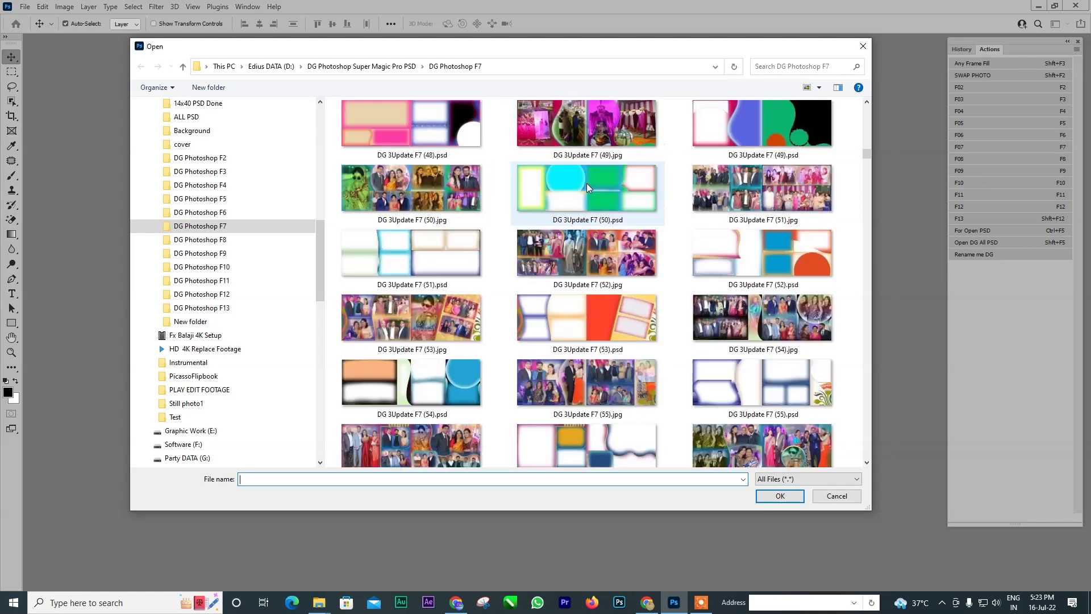
click(440, 251)
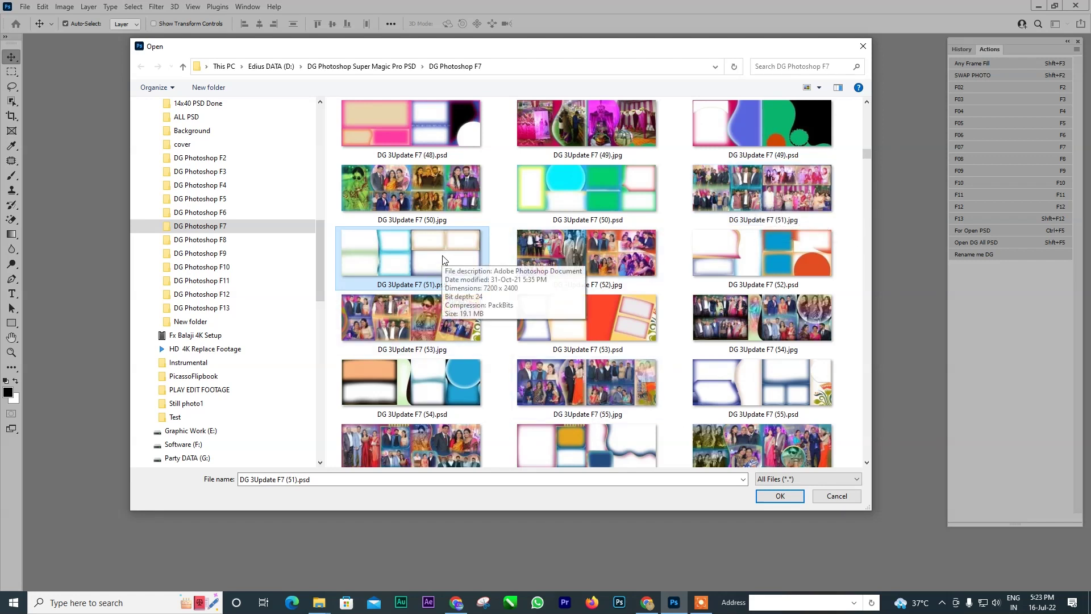
click(605, 181)
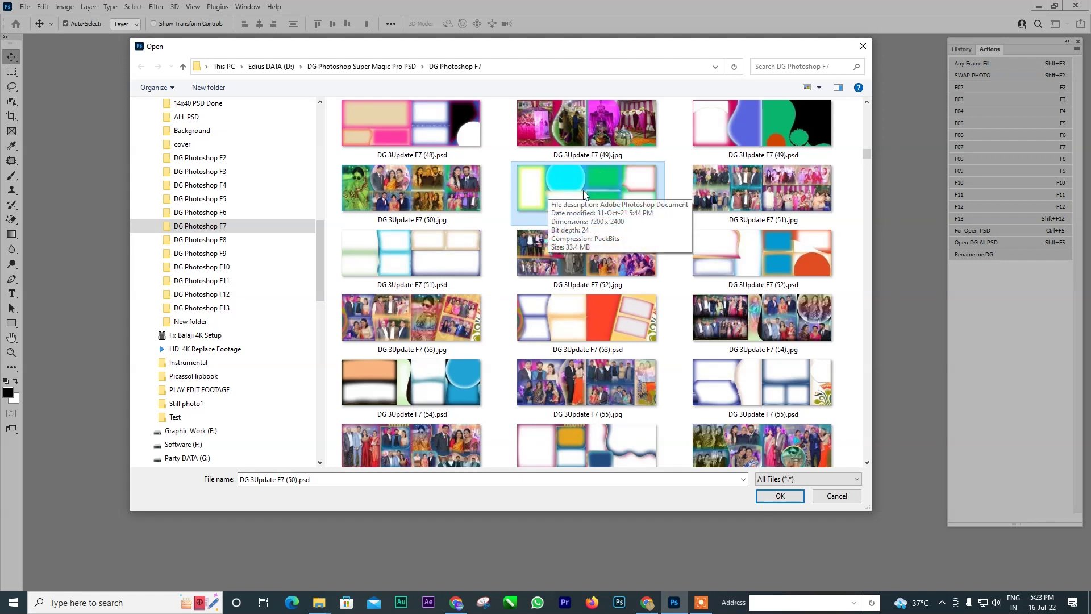
click(781, 495)
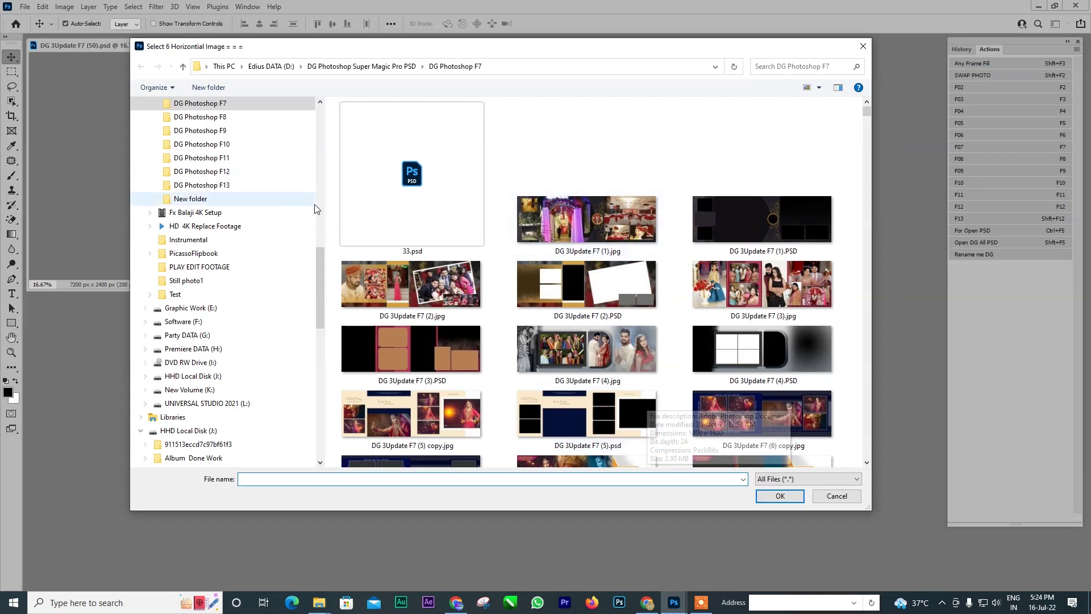
Fill the six horizontal frames with (70)–(75).JPG from 28-1-2016, and the vertical frame with (83).JPG
drag(322, 273, 321, 131)
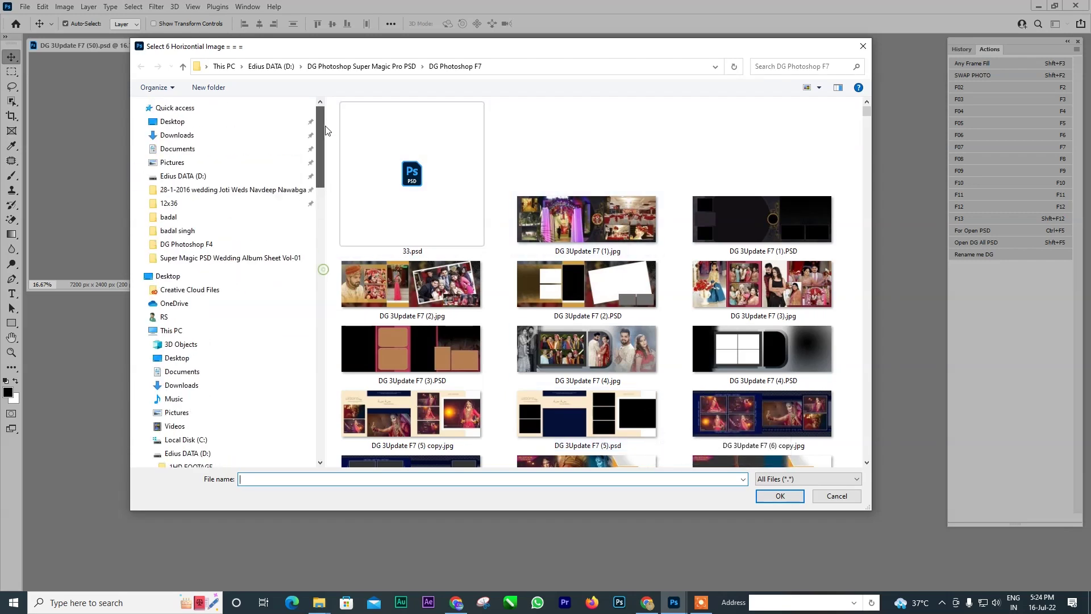
click(216, 191)
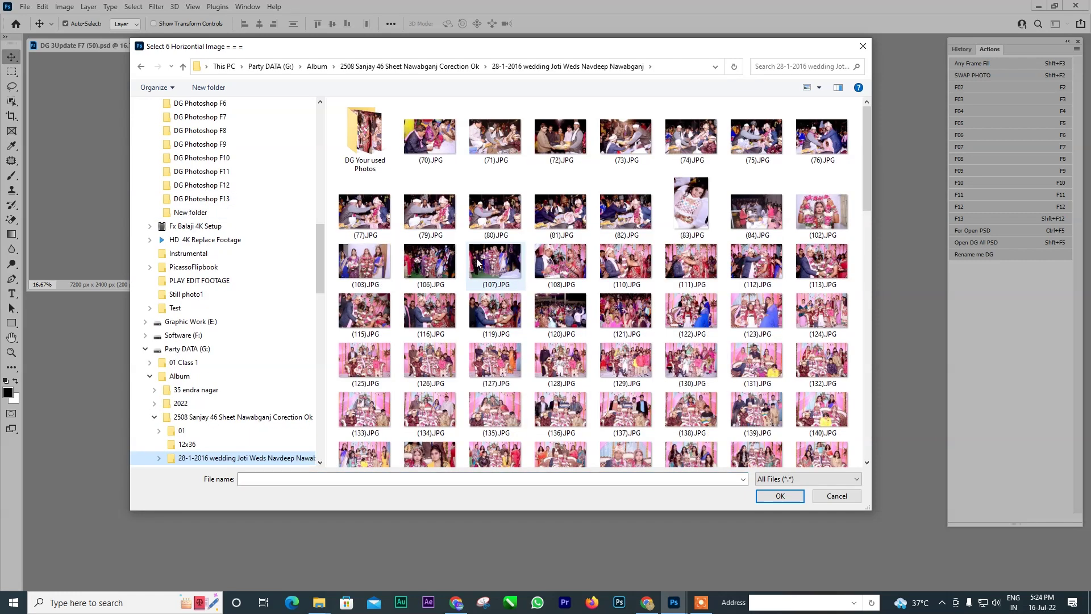
drag(445, 50, 525, 101)
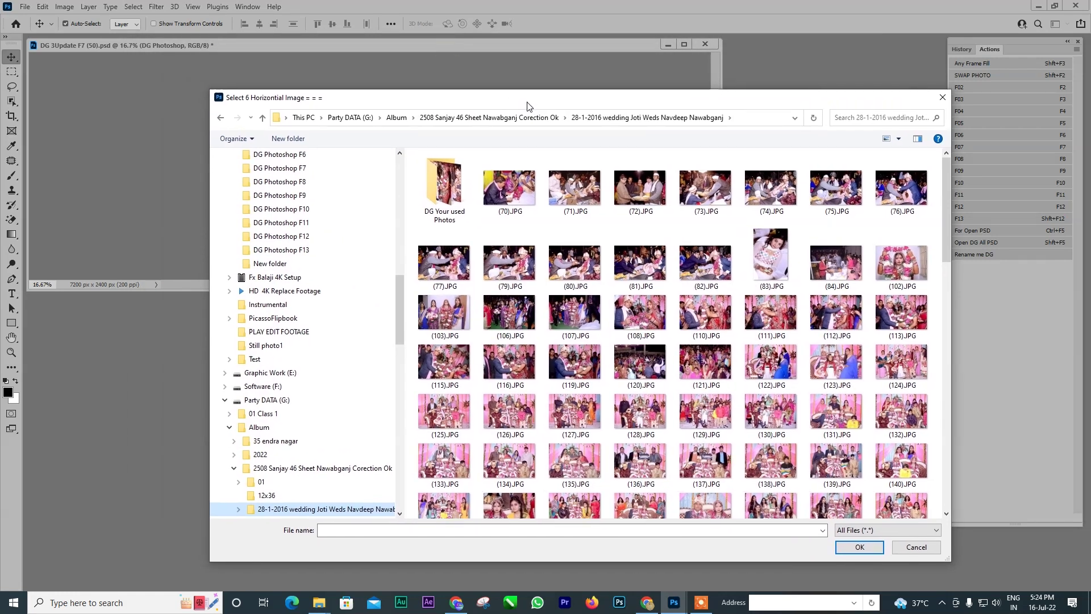
click(513, 199)
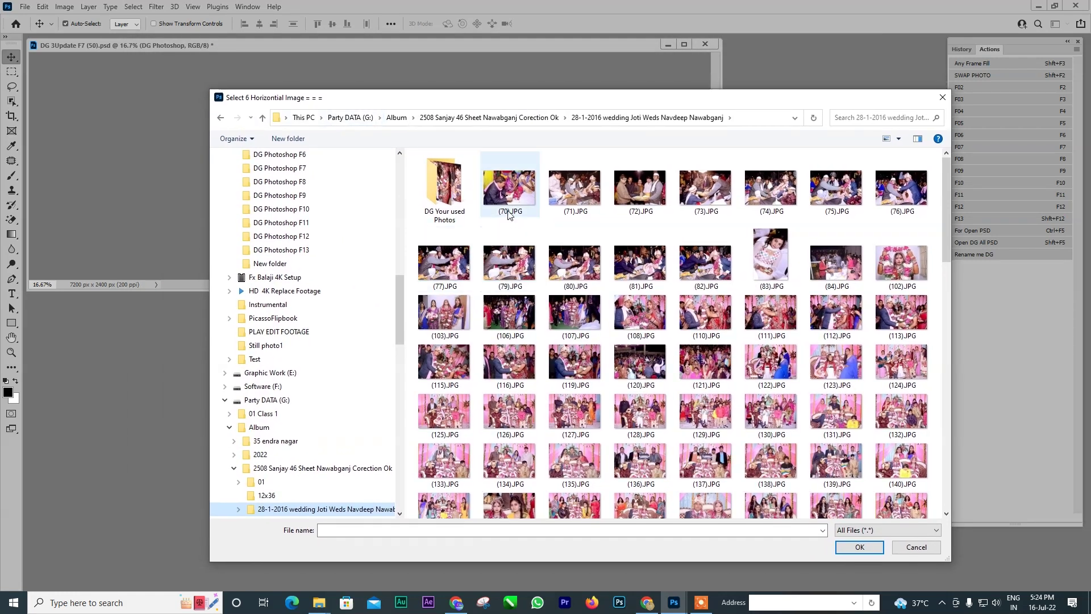
ctrl+click(576, 194)
ctrl+click(641, 193)
ctrl+click(706, 193)
ctrl+click(773, 196)
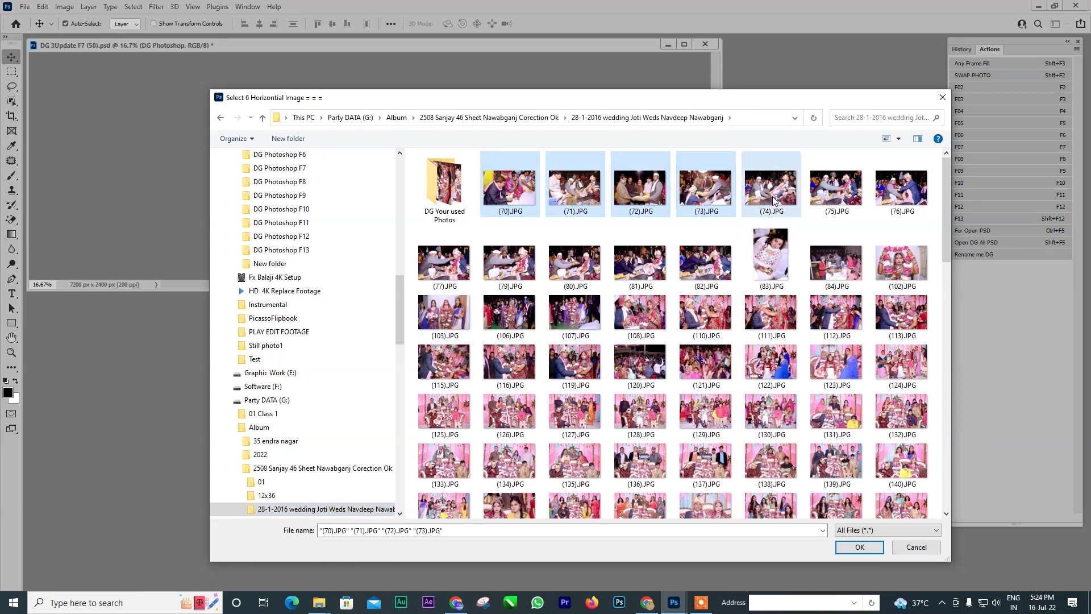
ctrl+click(827, 189)
click(859, 546)
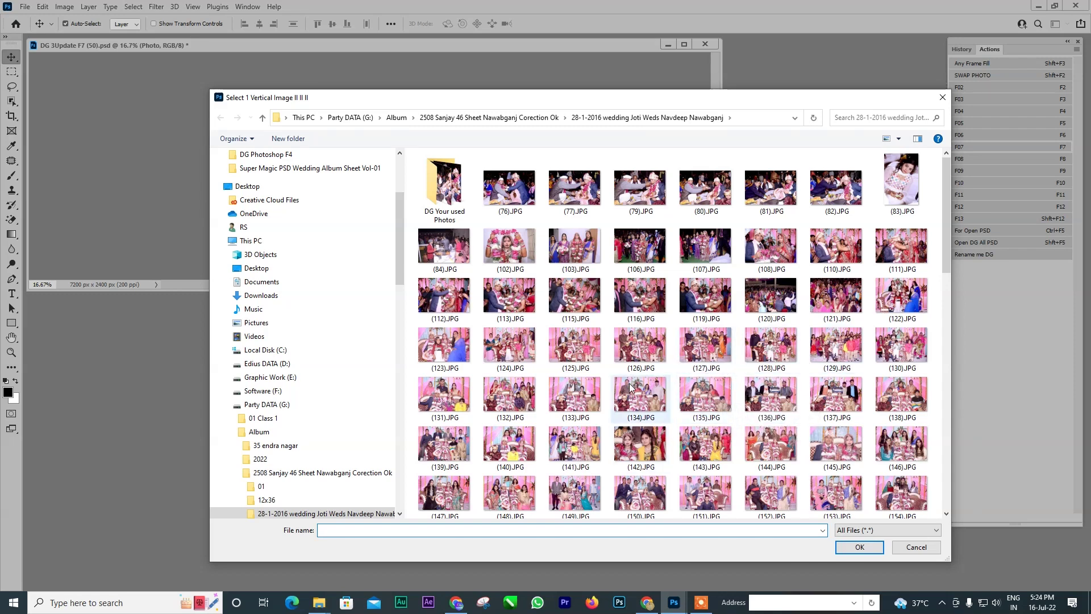
click(900, 183)
click(860, 547)
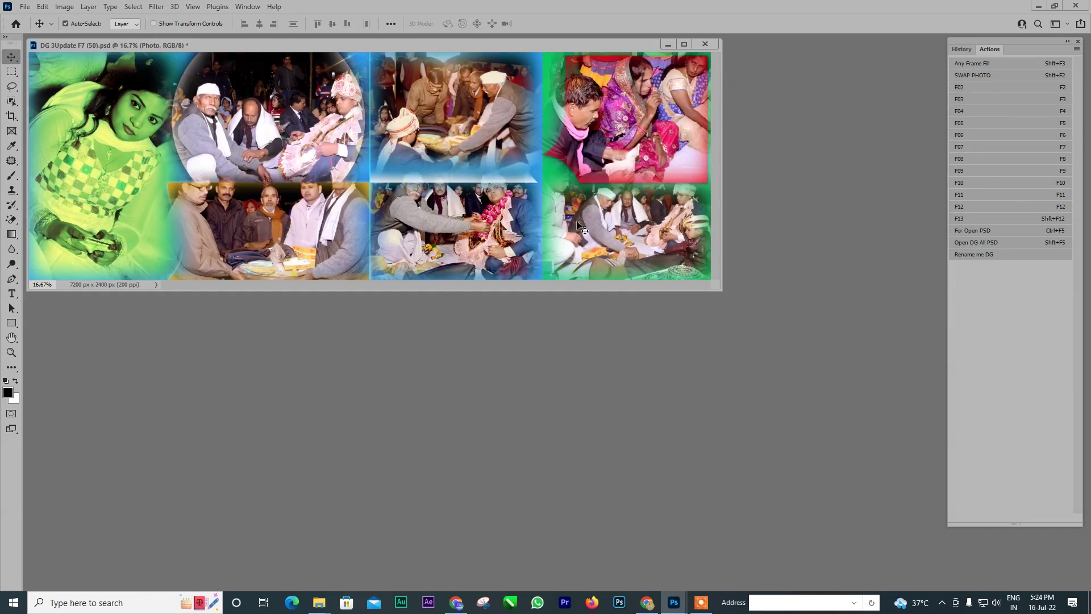
In full-screen view, reposition the top-right, circular and lower-centre photos within their frames
key(f)
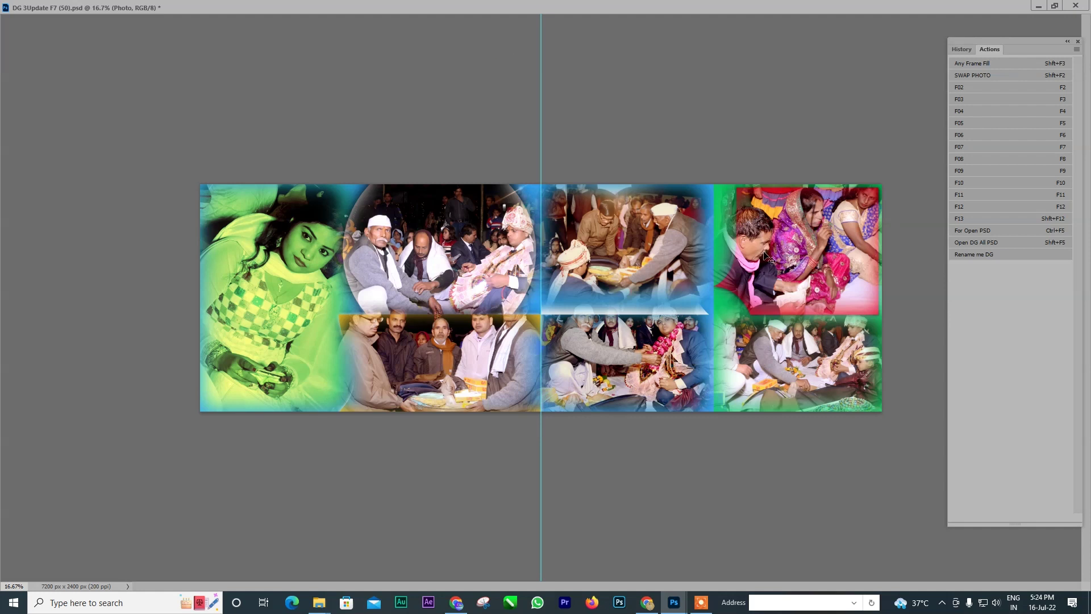
drag(768, 262, 763, 265)
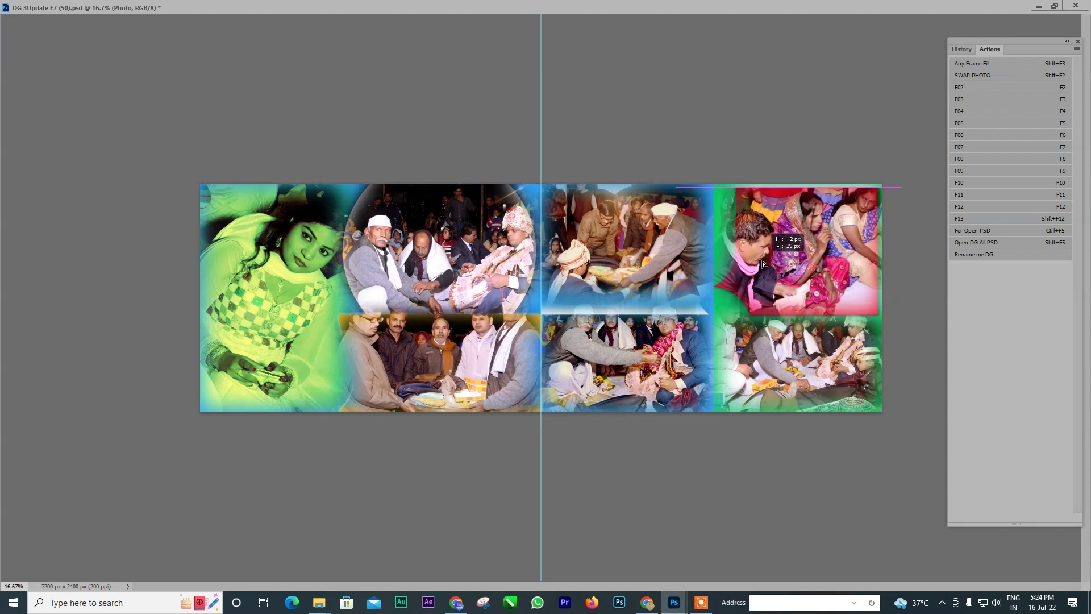
drag(454, 341, 451, 364)
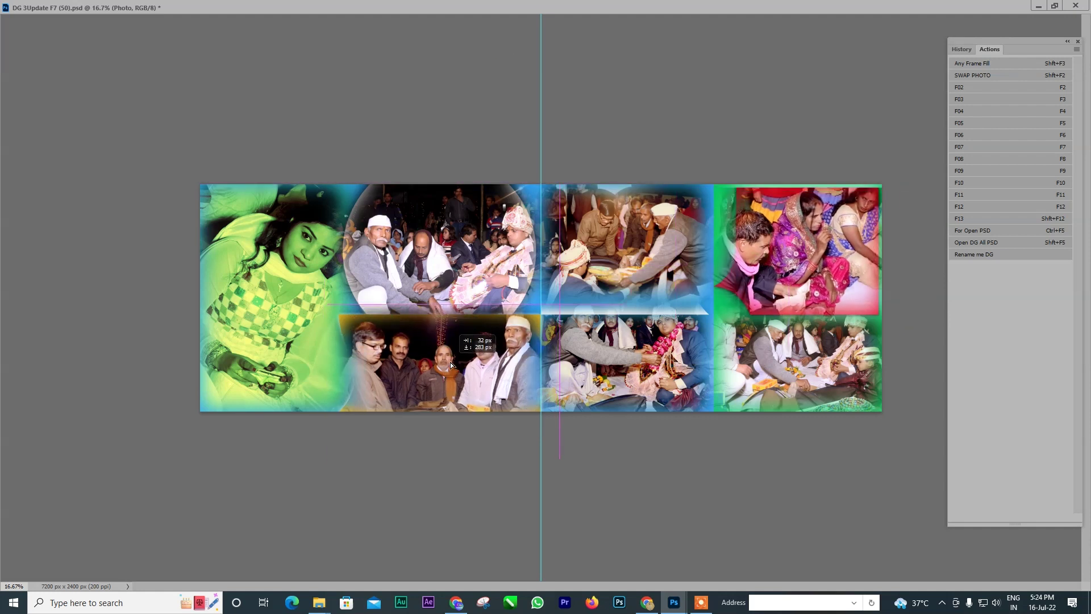
drag(465, 264, 452, 264)
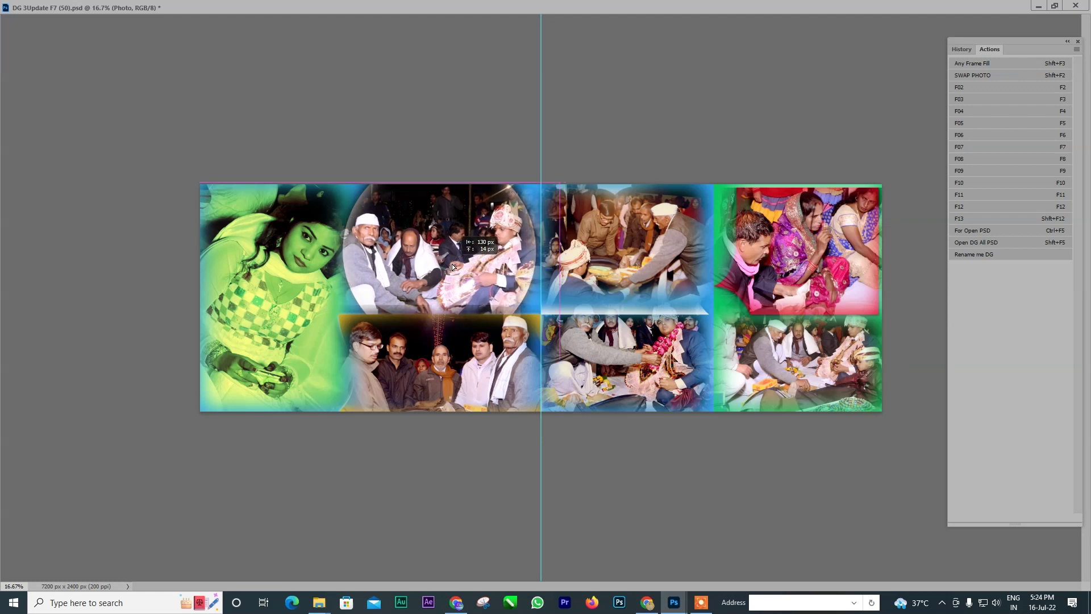
drag(606, 356, 606, 374)
drag(605, 371, 606, 373)
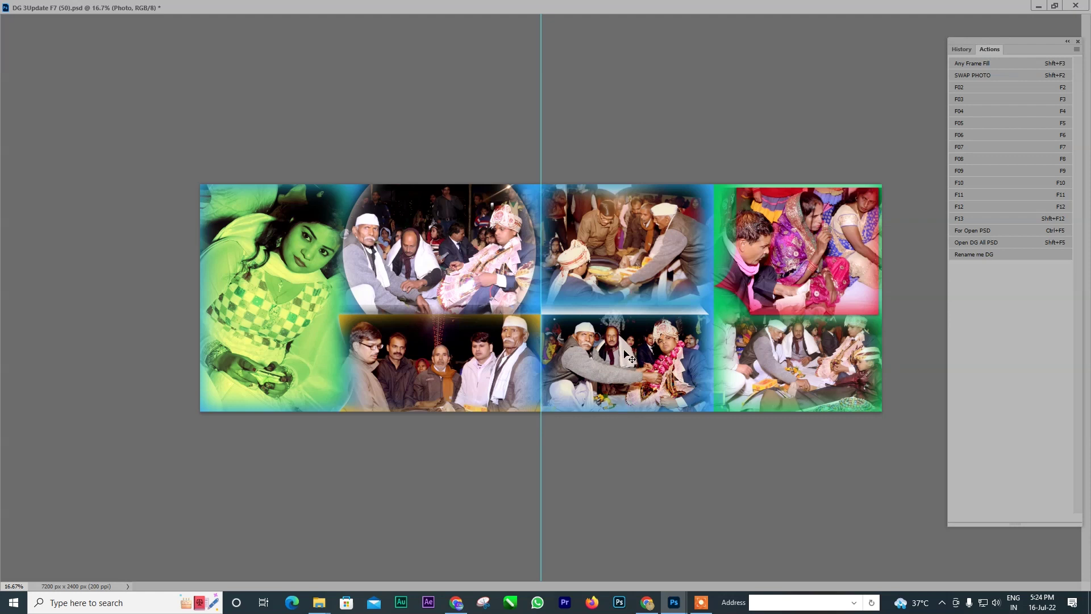
click(471, 370)
Swap the two lower centre photos, enlarge the upper centre photo, and nudge the others into place
key(shift+F2)
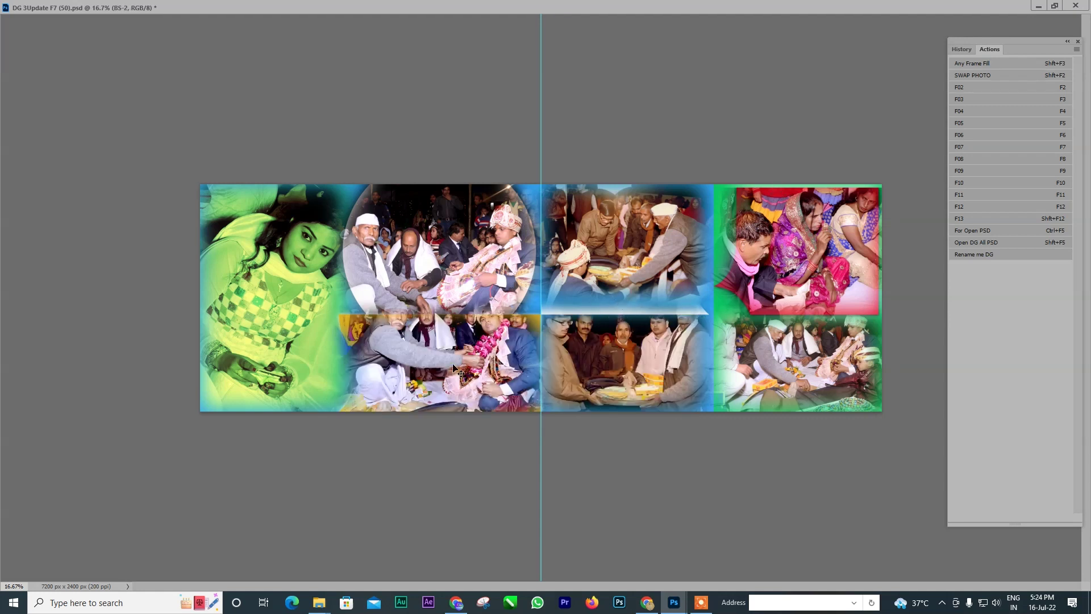
drag(449, 349, 448, 376)
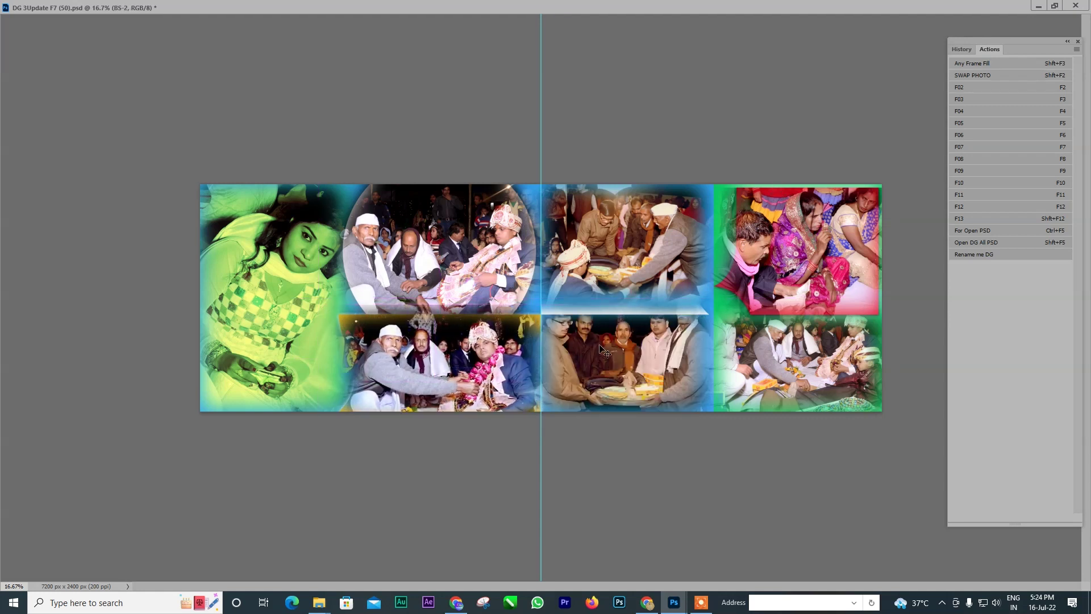
drag(601, 348, 601, 367)
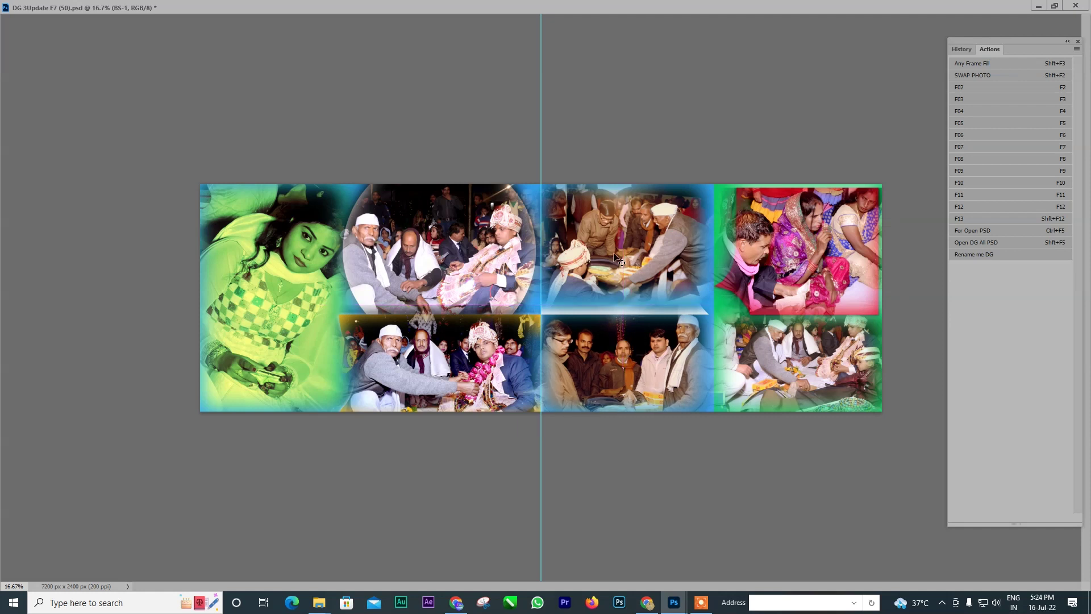
drag(623, 247, 631, 255)
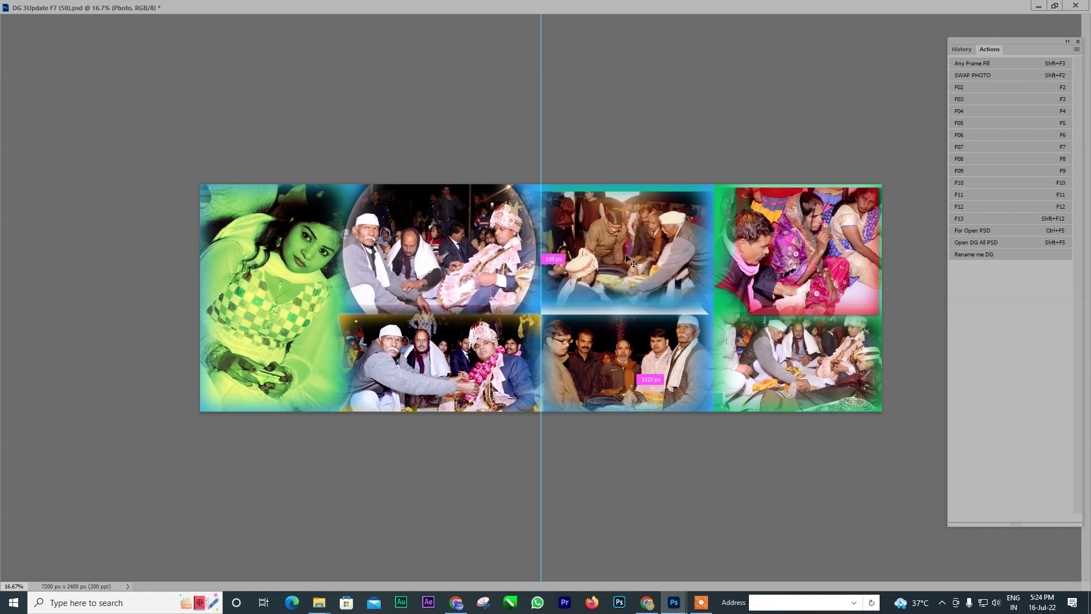
drag(732, 192, 757, 174)
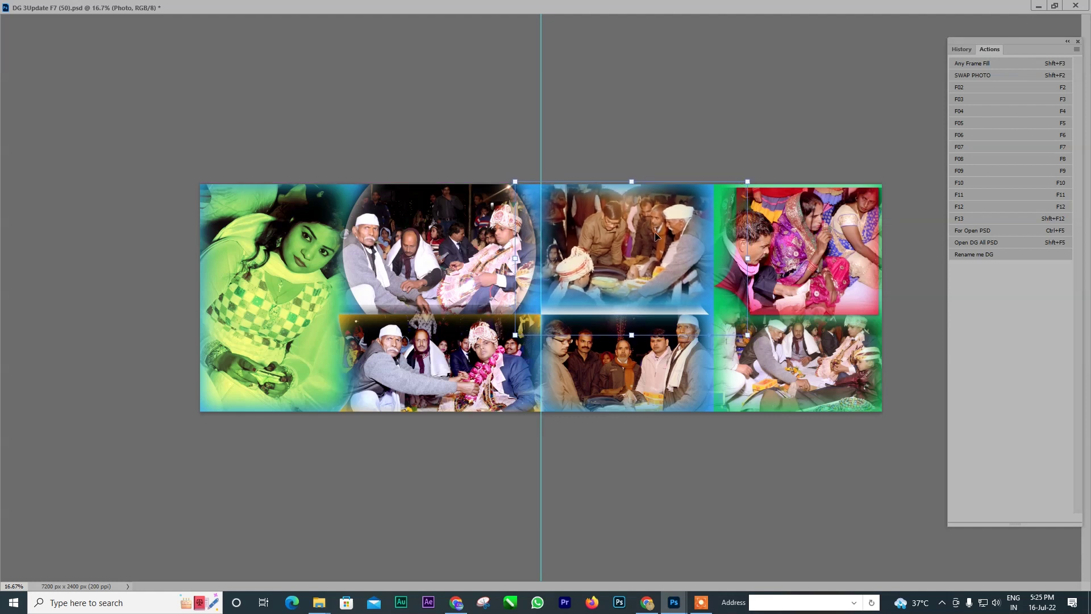
key(Return)
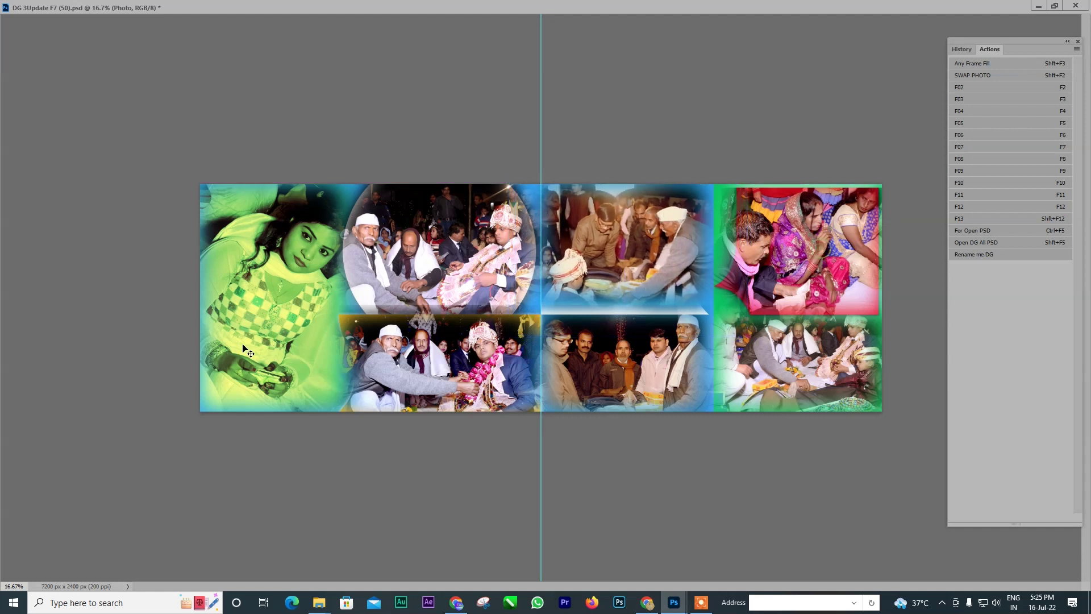
mouse_move(288, 285)
mouse_down()
mouse_move(268, 294)
mouse_move(284, 288)
mouse_up()
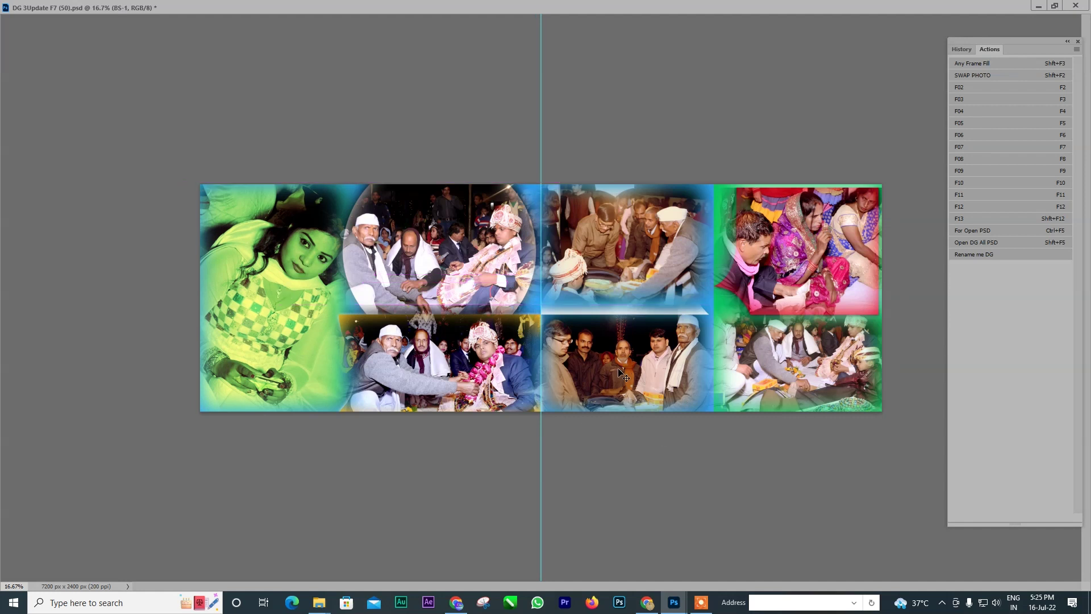
drag(624, 375, 624, 364)
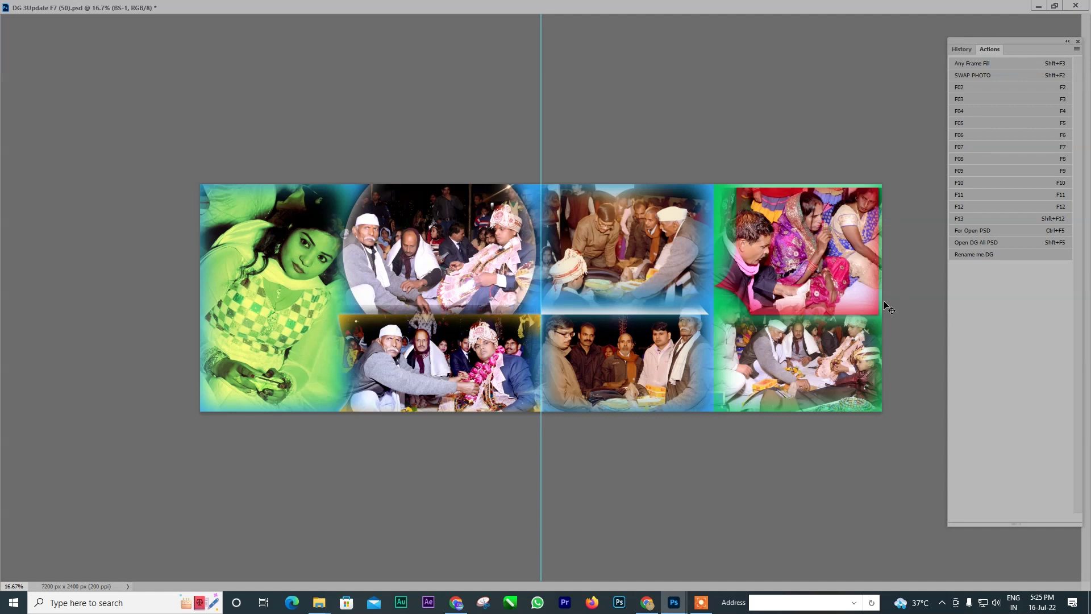
Close the (50).psd spread without saving changes
key(ctrl+w)
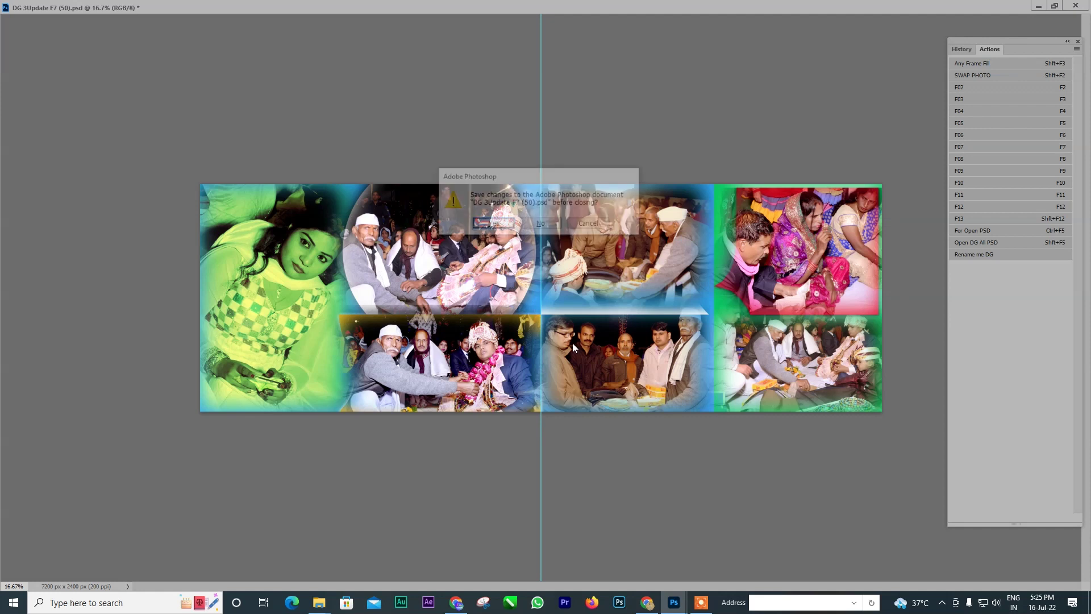
click(549, 227)
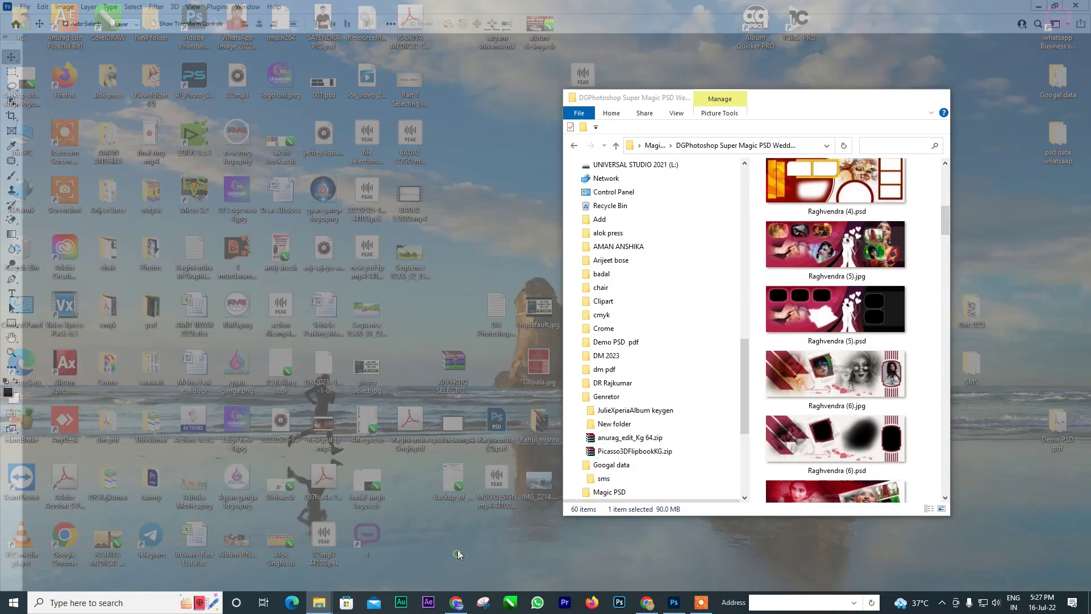
Maximise the wedding album template folder and show it as Extra large icons
click(442, 554)
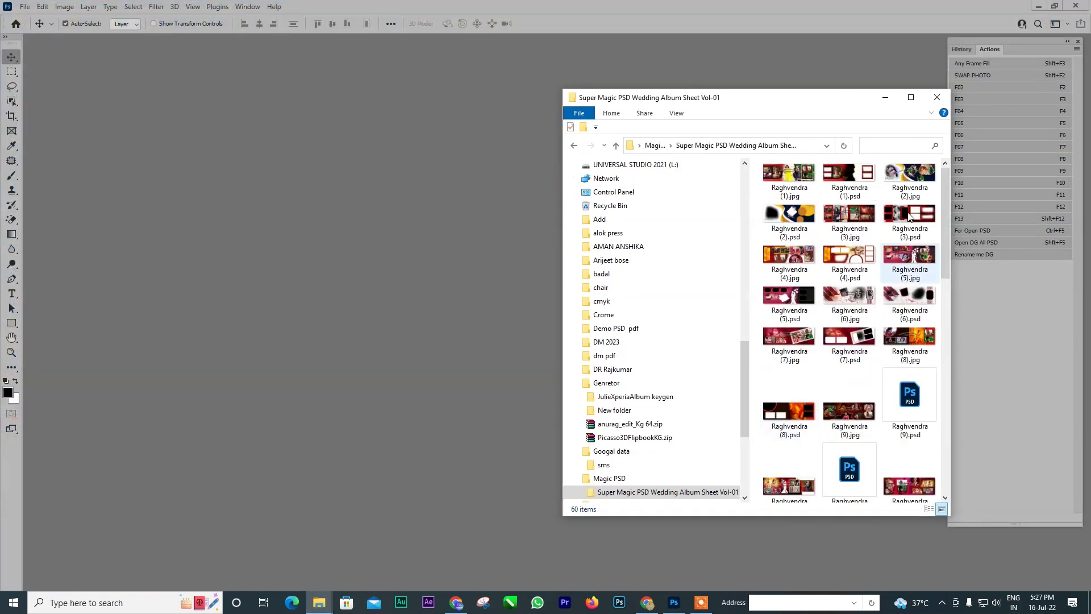
click(911, 100)
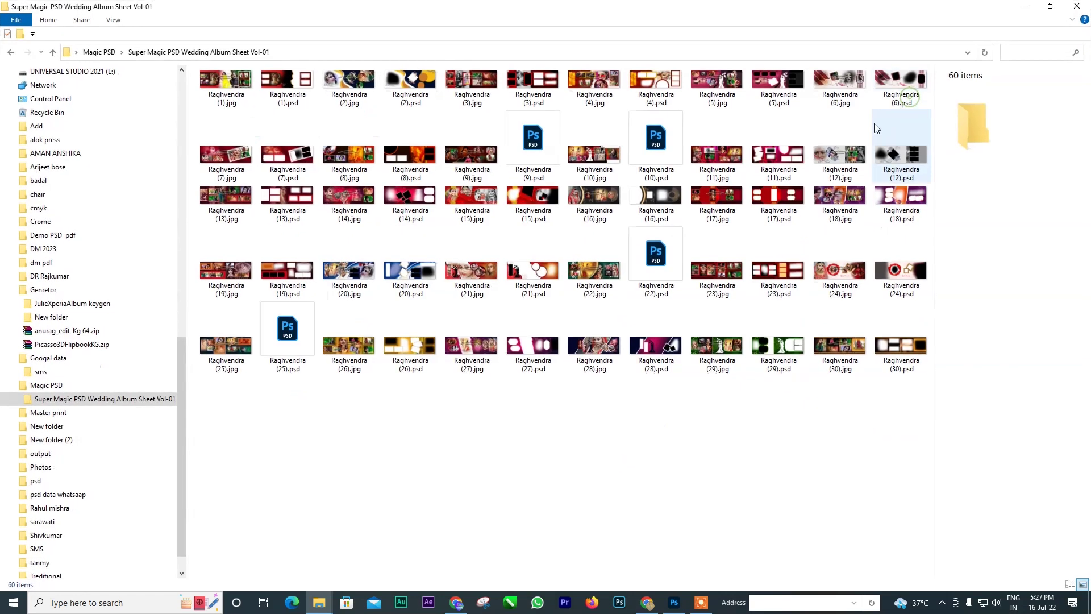
right_click(698, 436)
click(853, 283)
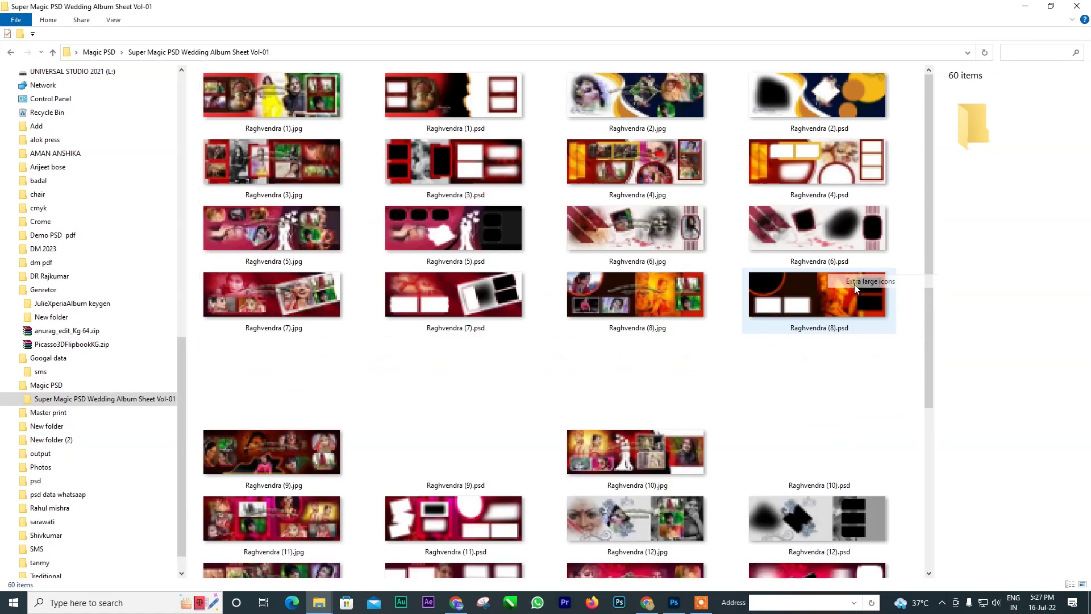
Scroll through the Vol-01 templates and select Raghvendra (27).psd
scroll(682, 318, down, 3)
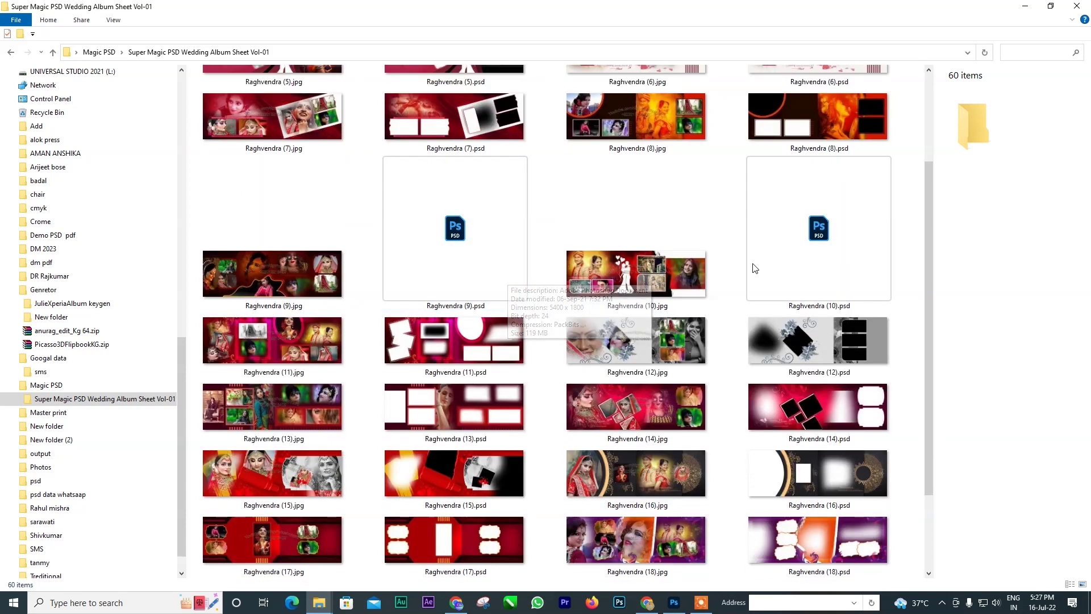
drag(929, 271, 945, 524)
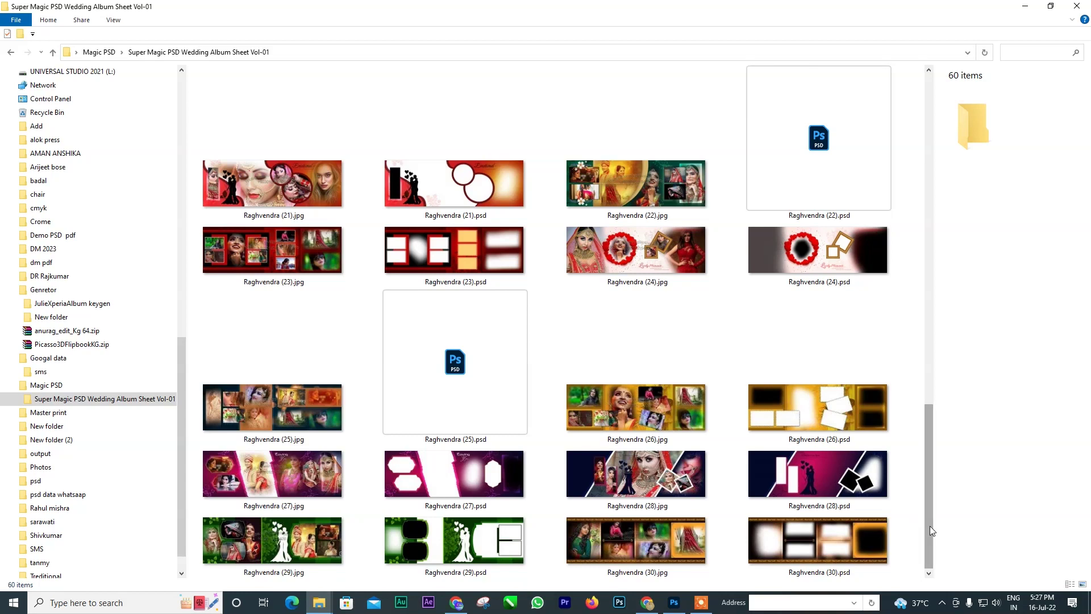
drag(930, 526, 922, 348)
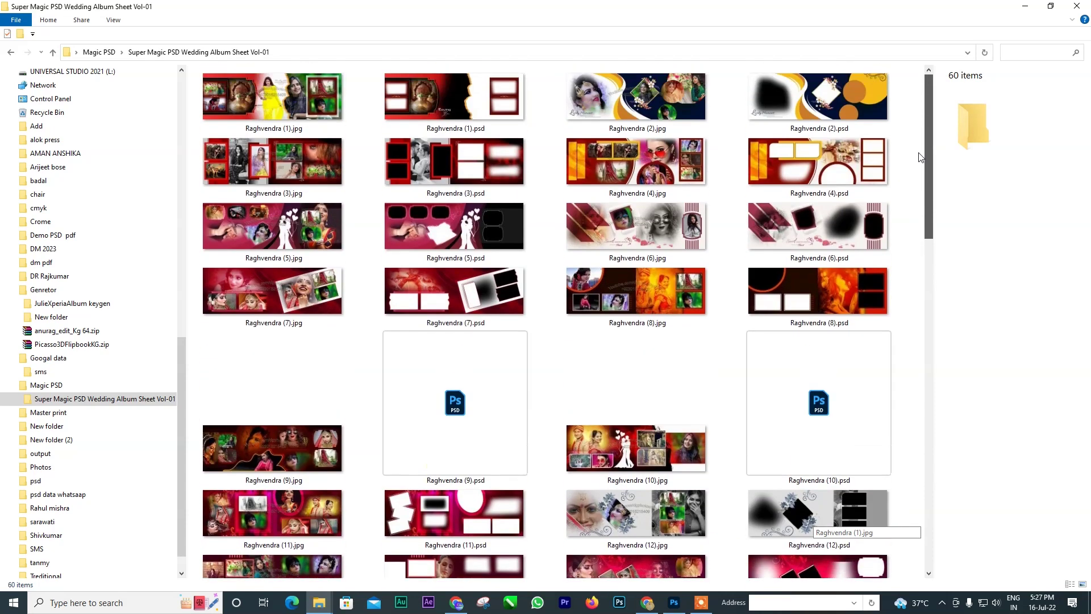
drag(922, 348, 915, 148)
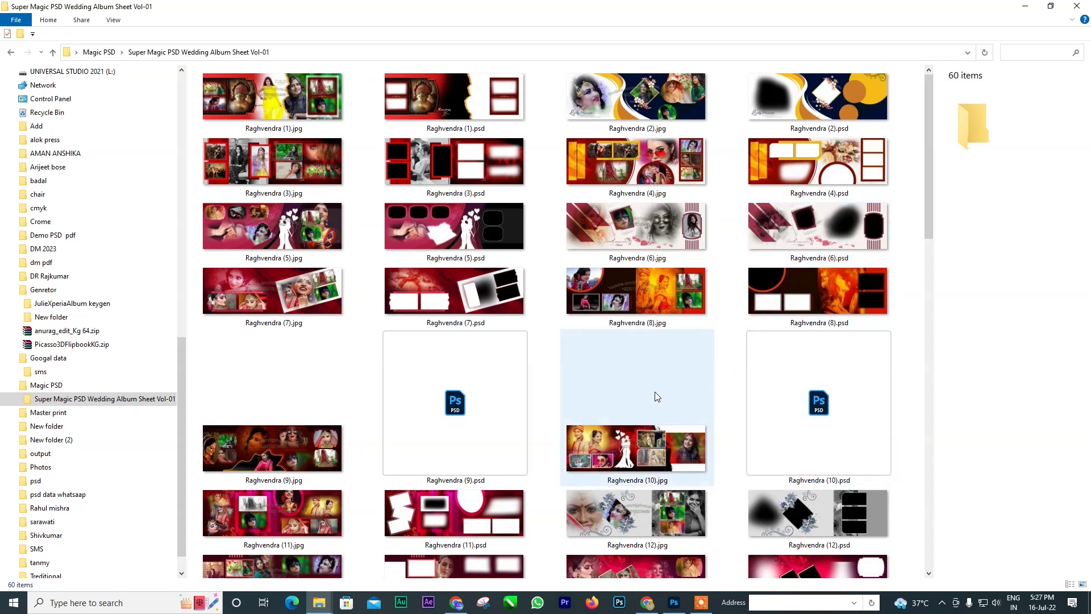
mouse_move(637, 404)
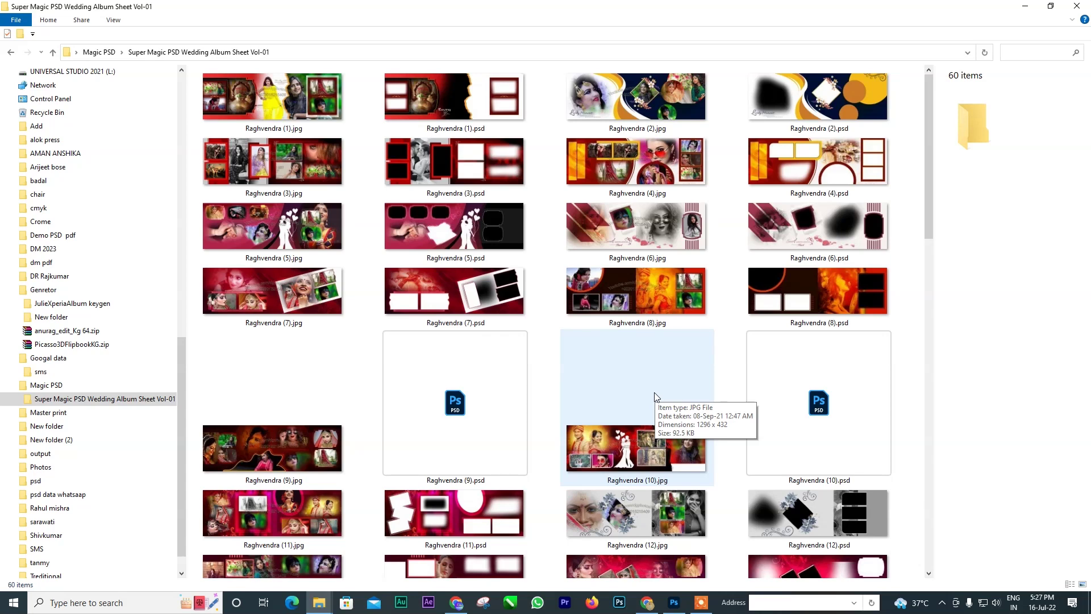
scroll(659, 405, down, 3)
scroll(660, 405, down, 5)
scroll(660, 406, down, 5)
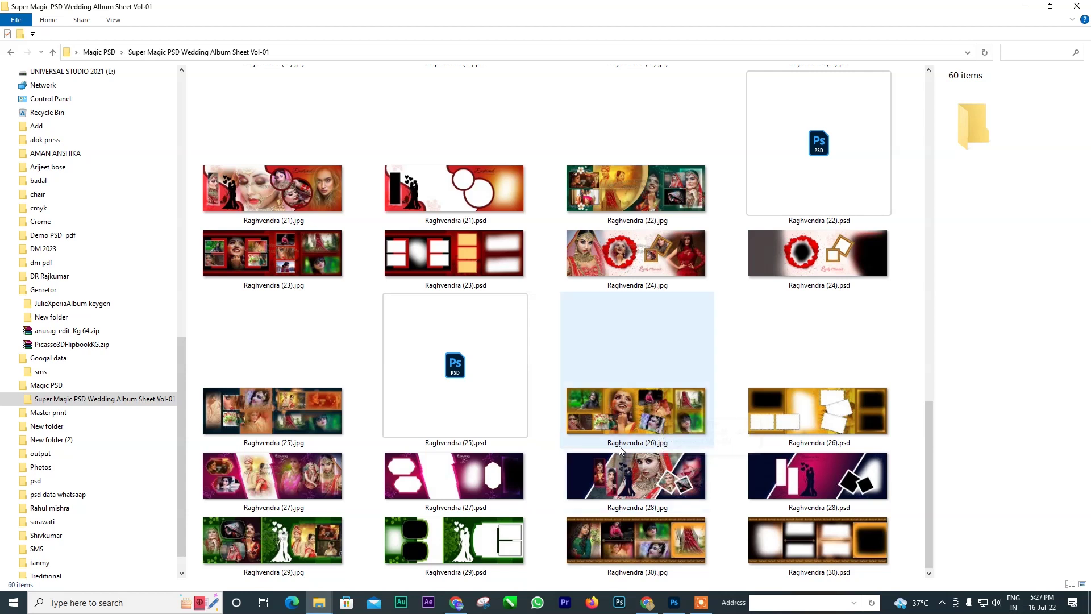
click(469, 485)
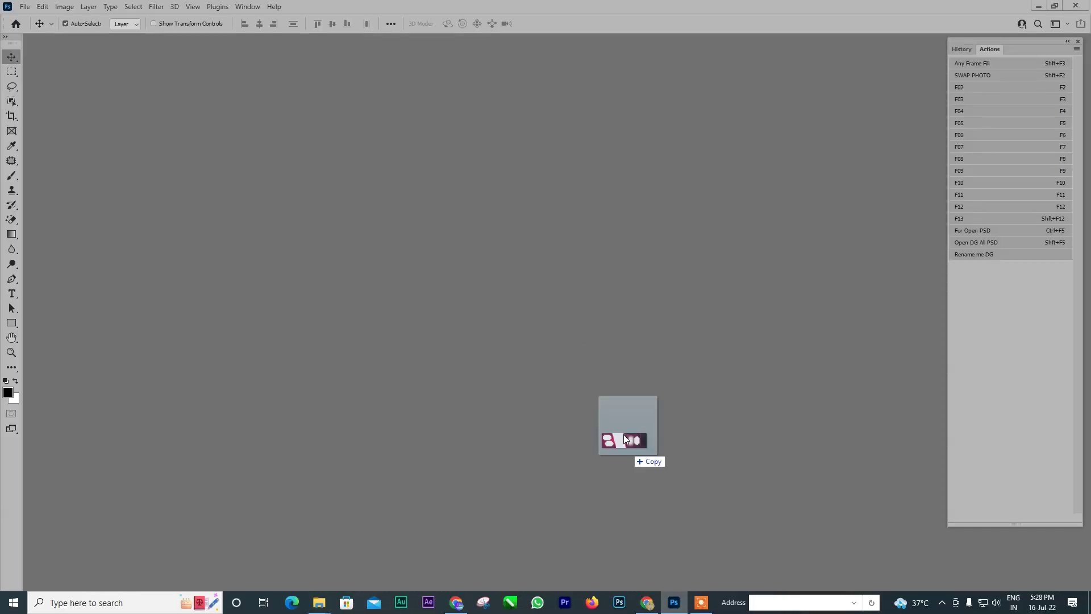
Open Raghvendra (27).psd in Photoshop and place the boy-in-yellow photo into the torn white panel
drag(484, 495, 586, 341)
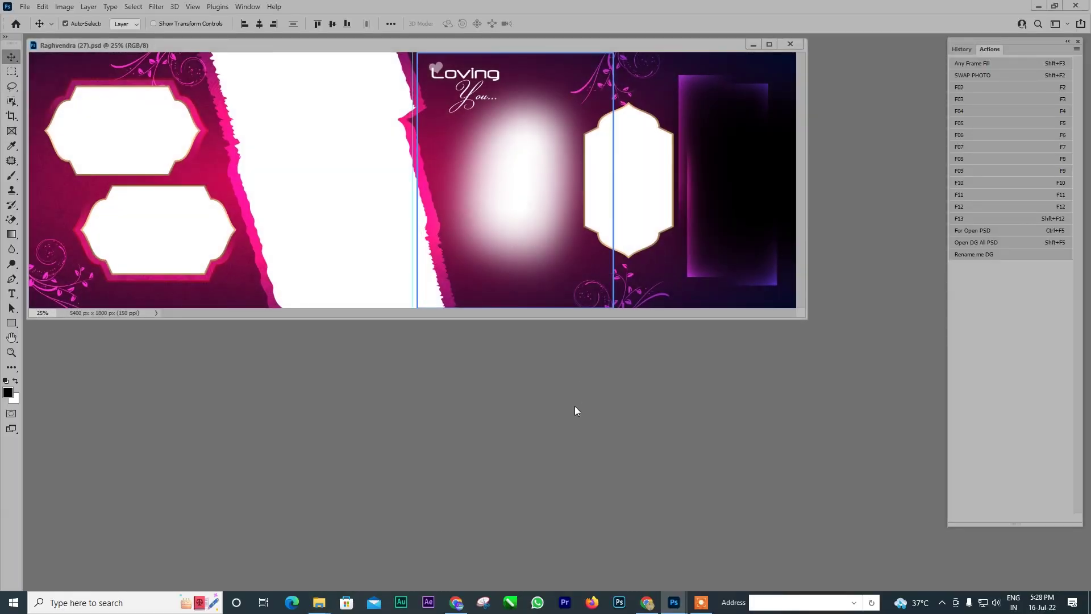
mouse_move(319, 602)
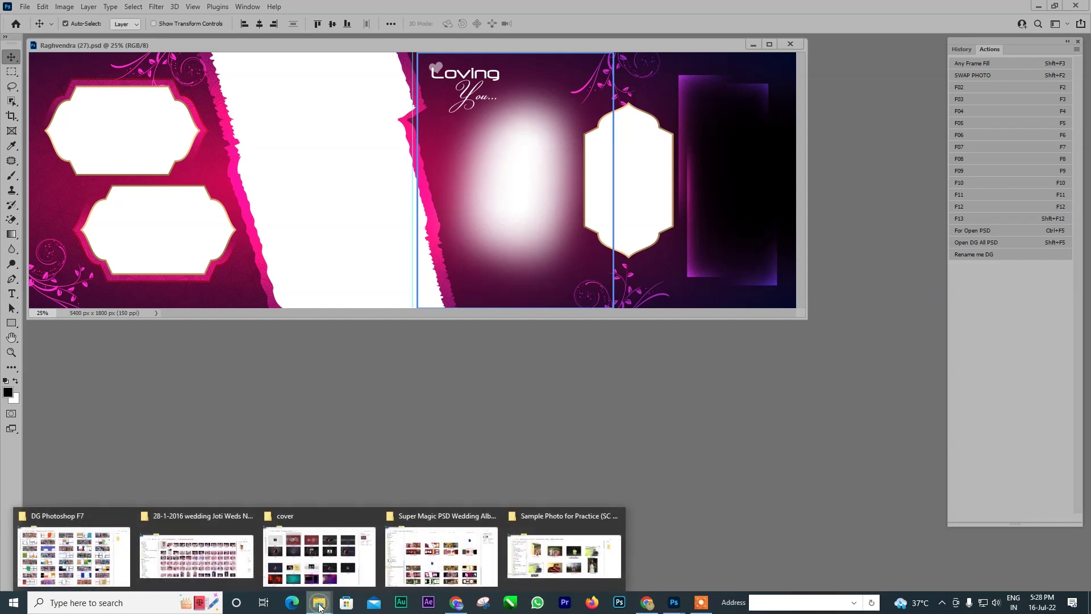
click(564, 549)
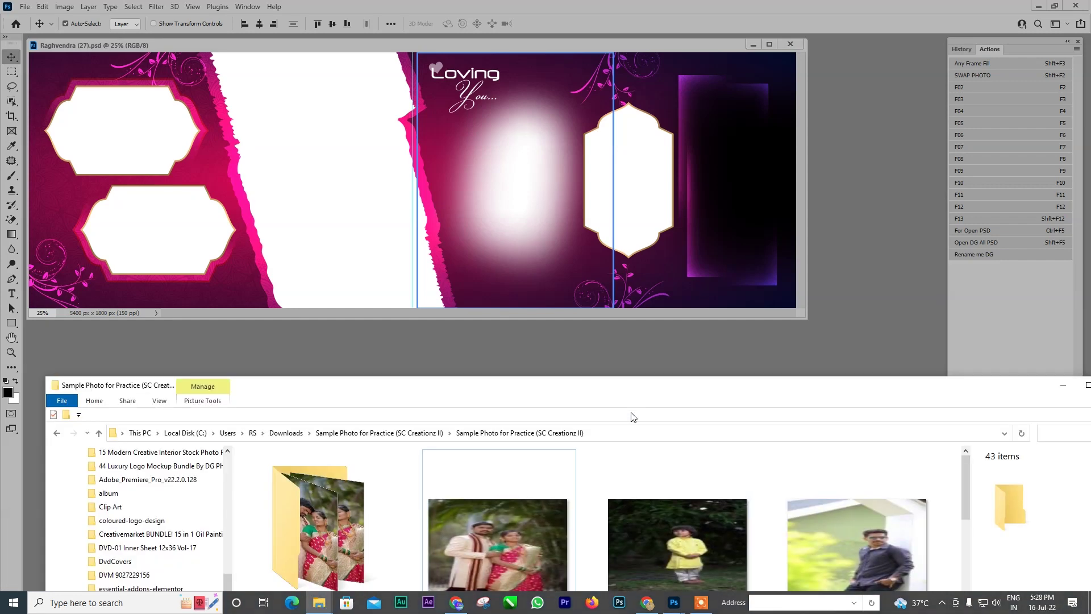
mouse_move(654, 393)
mouse_down()
mouse_move(657, 322)
mouse_move(650, 371)
mouse_up()
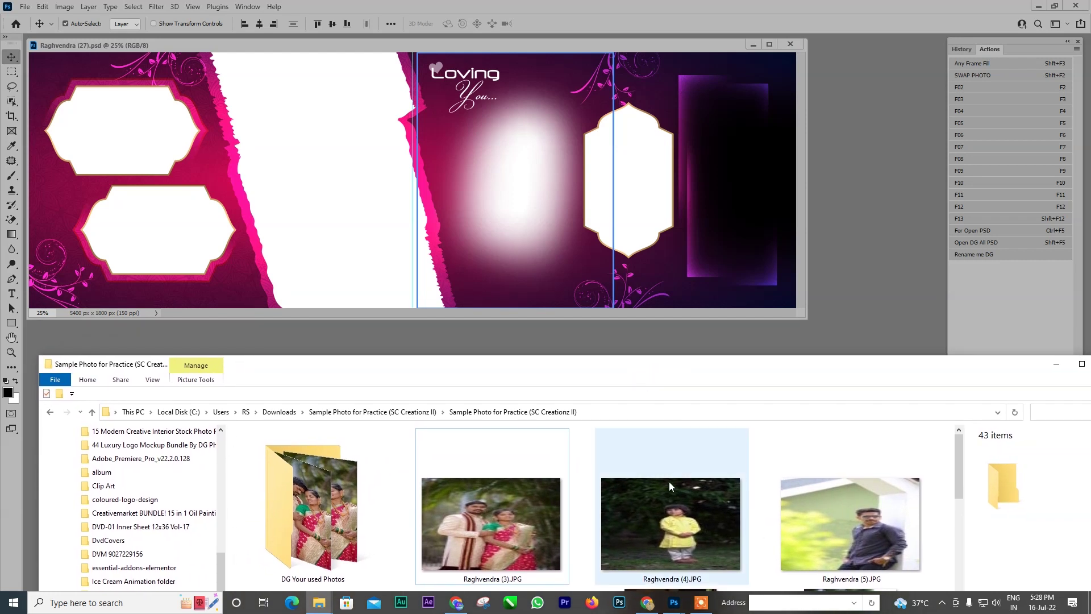
click(664, 521)
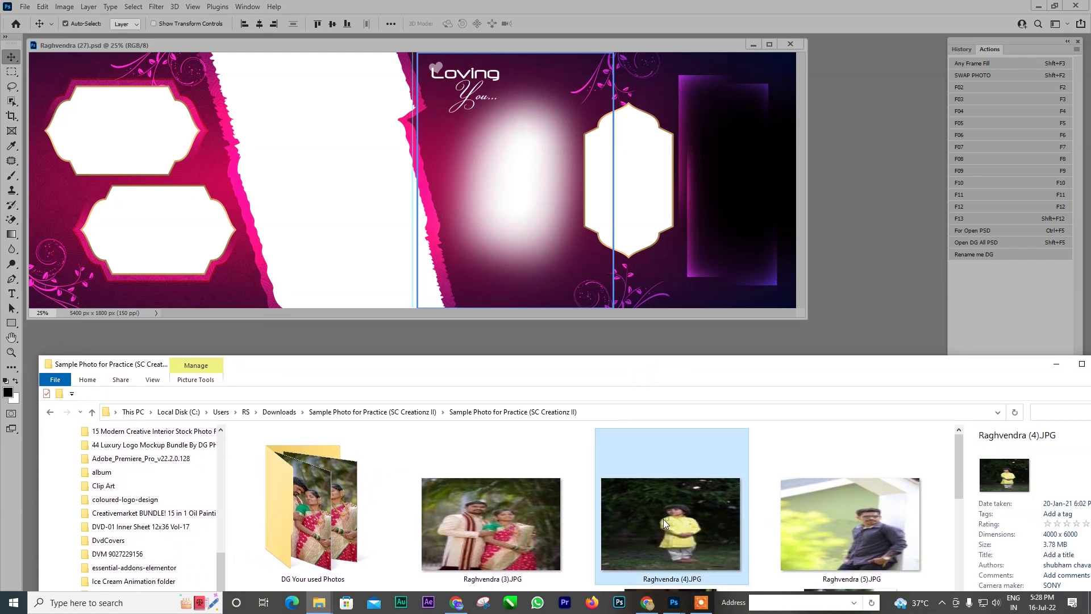
drag(663, 520, 333, 243)
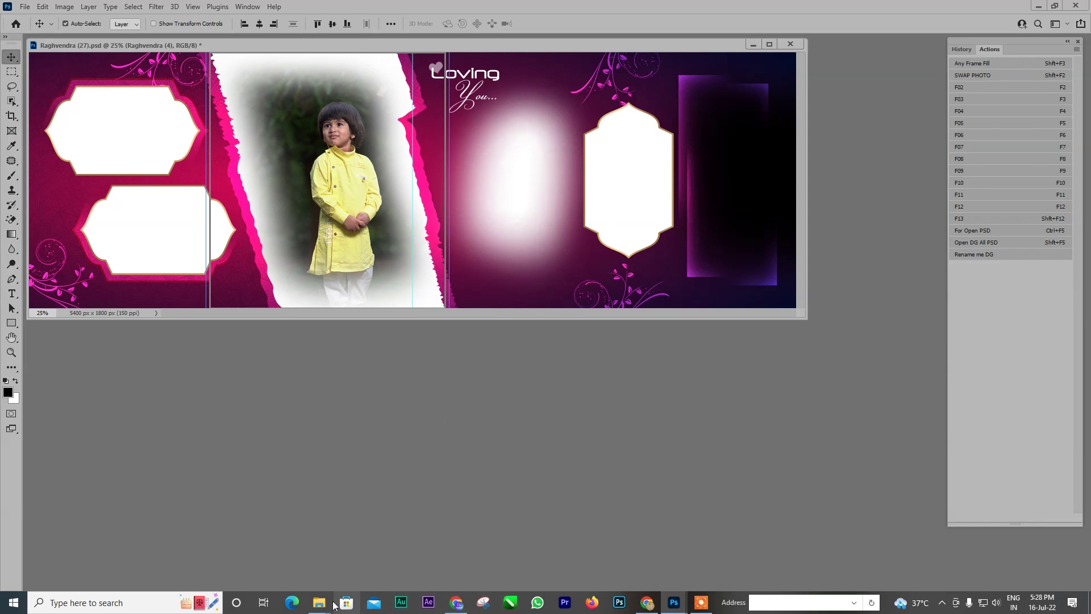
Place the man's photo into the dark right-hand frame and reposition it there
mouse_move(319, 602)
click(564, 560)
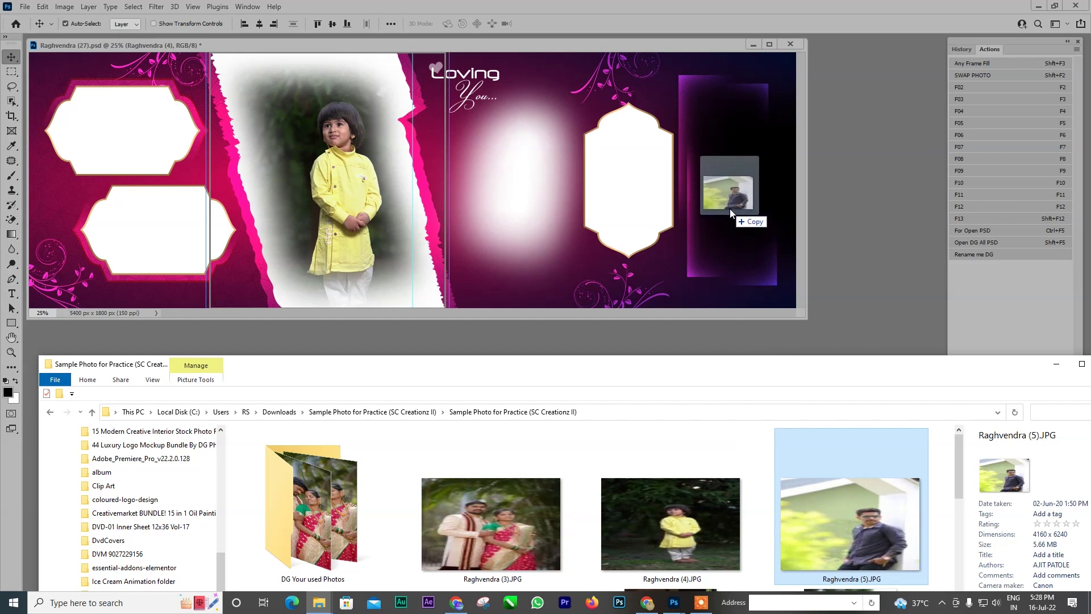
drag(848, 521, 728, 211)
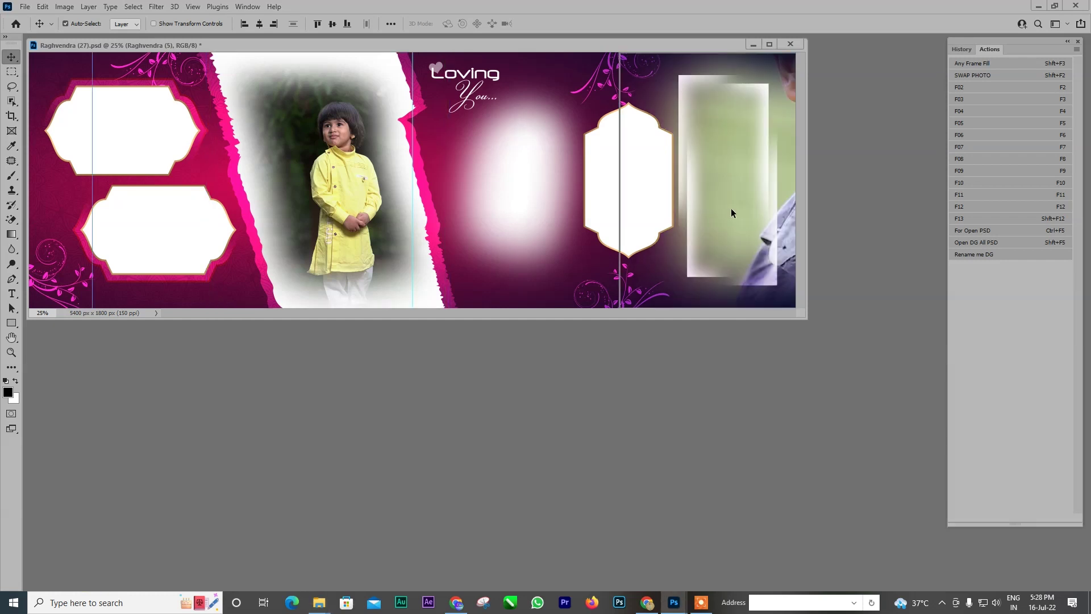
mouse_move(744, 196)
mouse_down()
mouse_move(765, 189)
mouse_move(722, 196)
mouse_move(572, 274)
mouse_move(583, 284)
mouse_up()
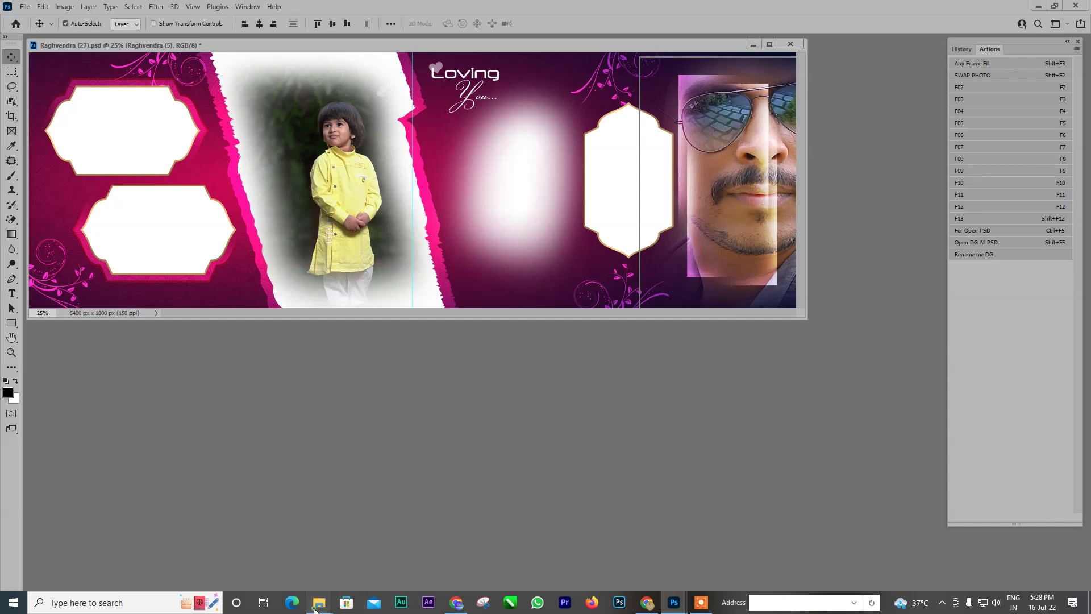
mouse_move(319, 603)
click(564, 556)
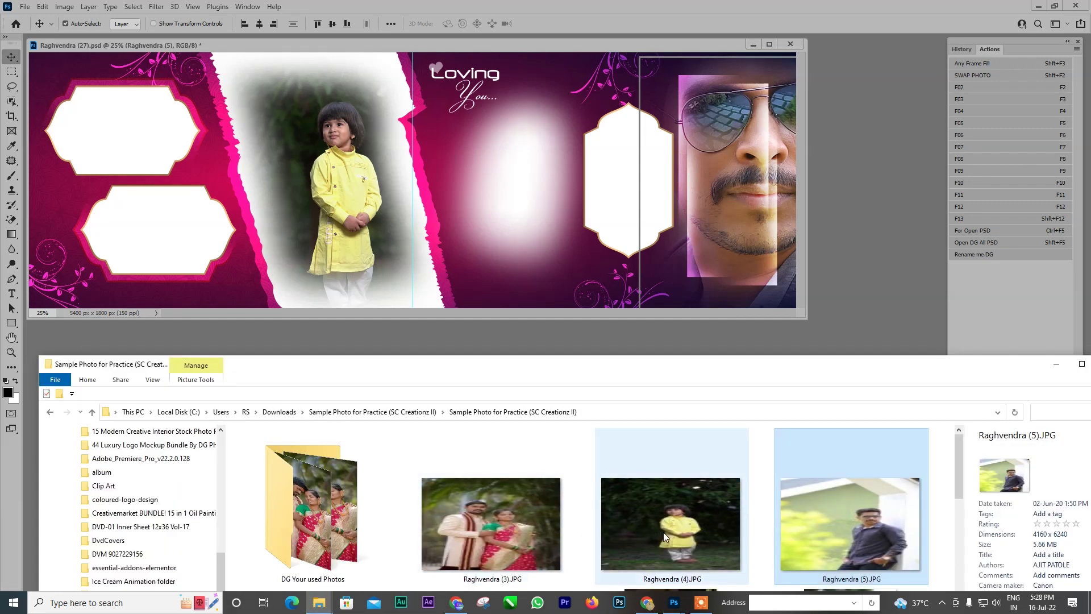
scroll(512, 511, down, 2)
click(486, 473)
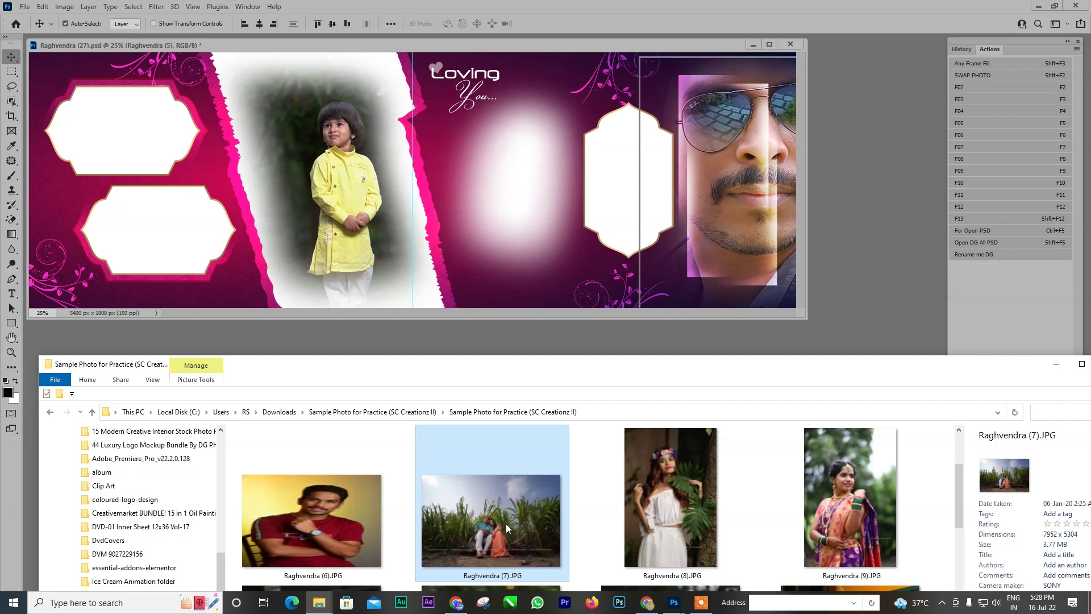
Place the couple photo in the lower-left frame and Raghvendra (13) in the top-left frame
drag(515, 520, 168, 245)
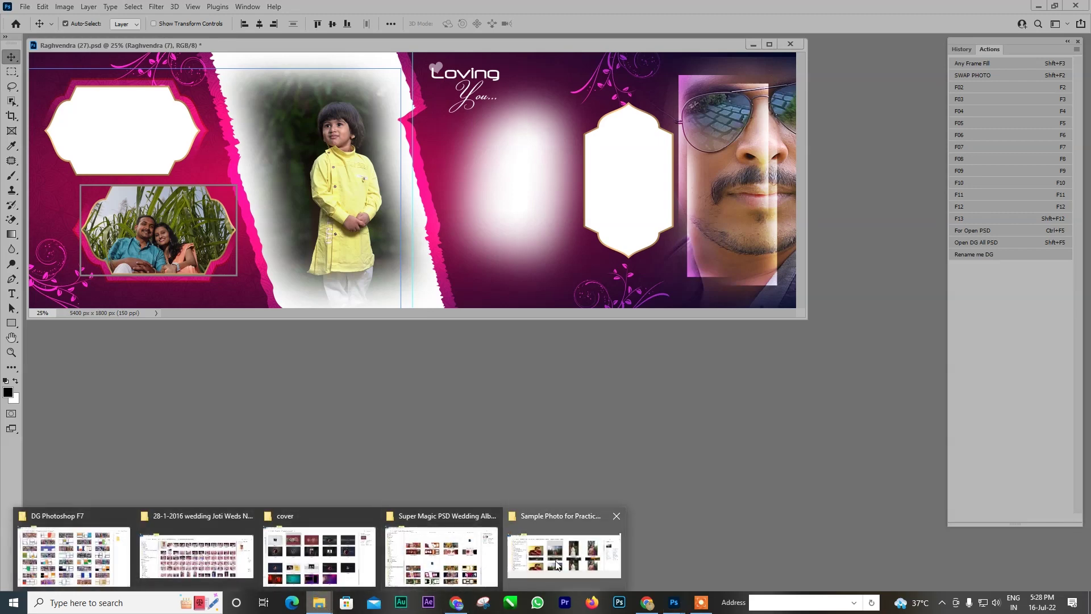
click(558, 562)
scroll(689, 514, down, 1)
scroll(689, 513, down, 1)
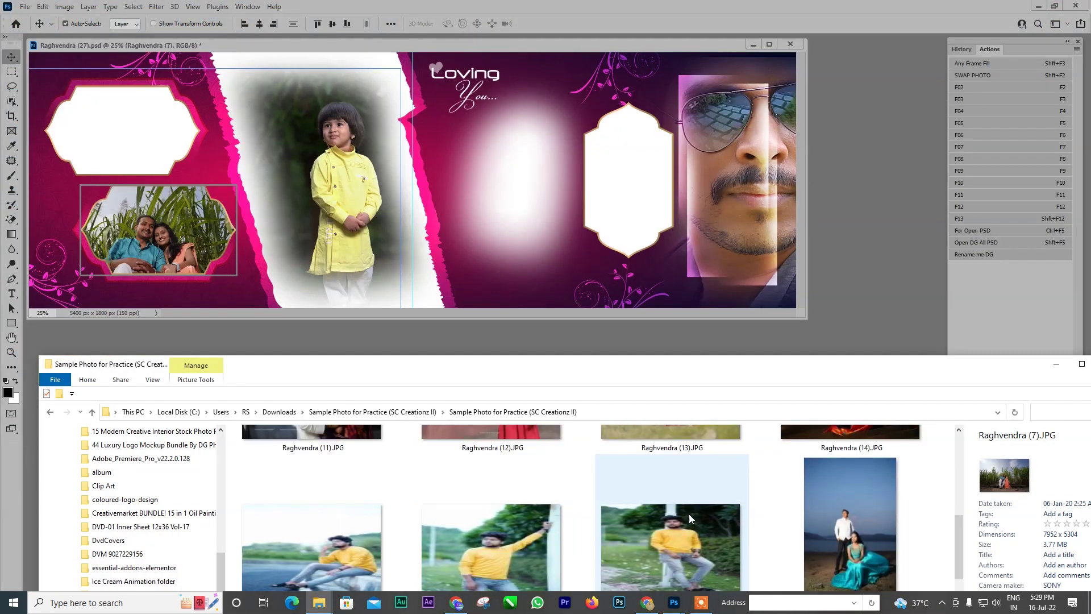
drag(671, 483, 141, 155)
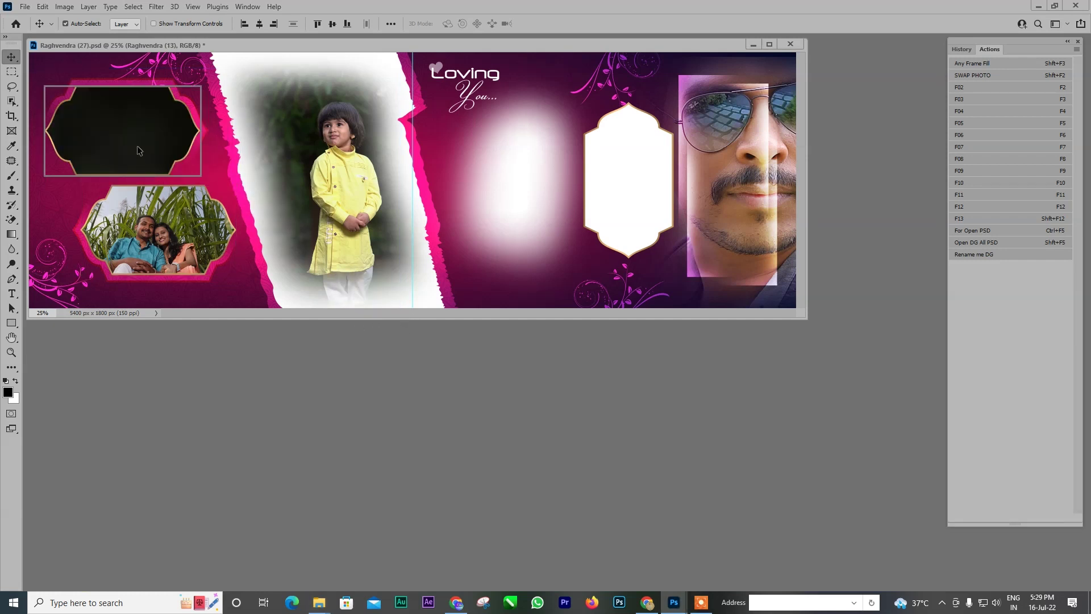
key(Return)
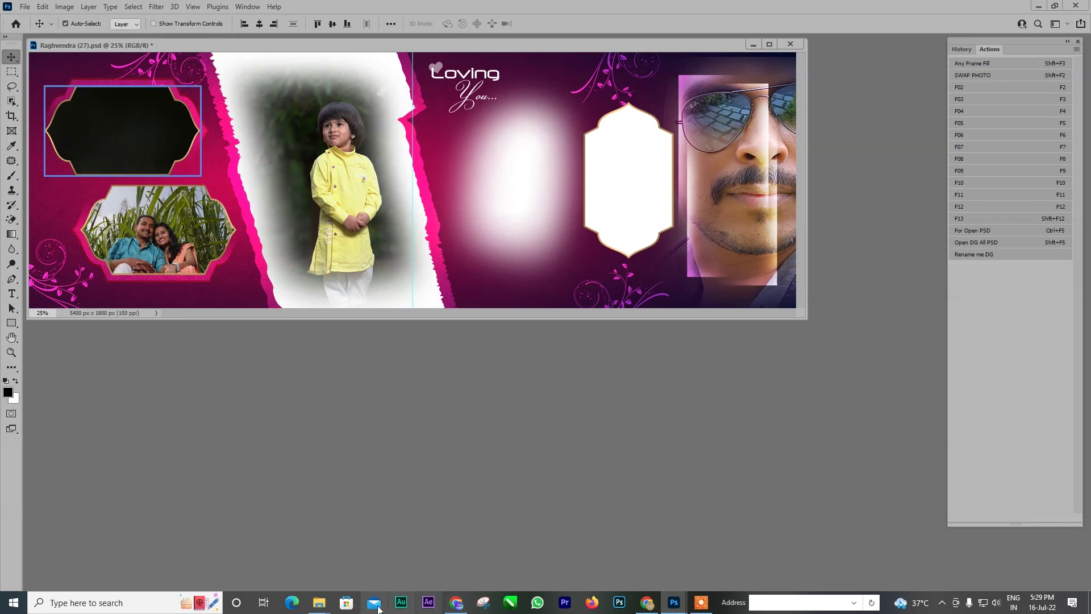
Place the backpack photo on the right page and the orange-saree bride photo in the tall white frame
mouse_move(318, 603)
click(558, 560)
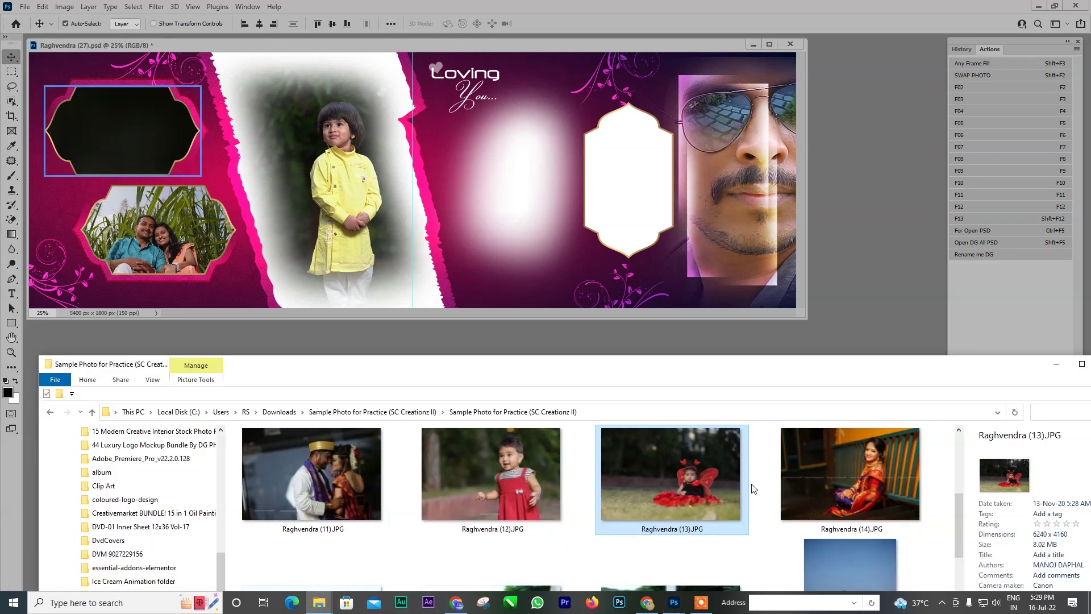
scroll(684, 485, down, 3)
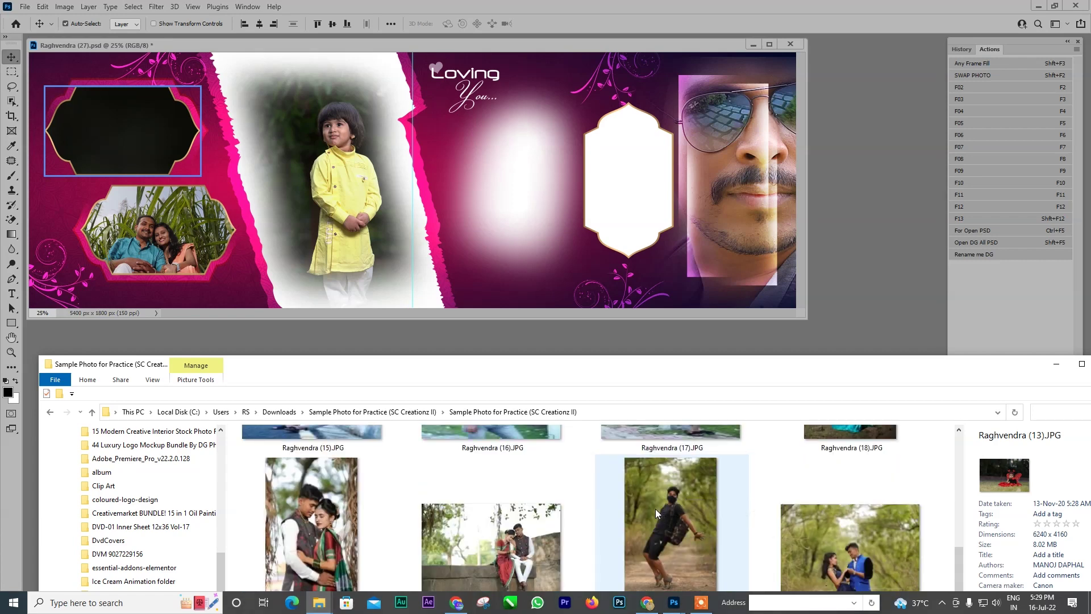
click(514, 543)
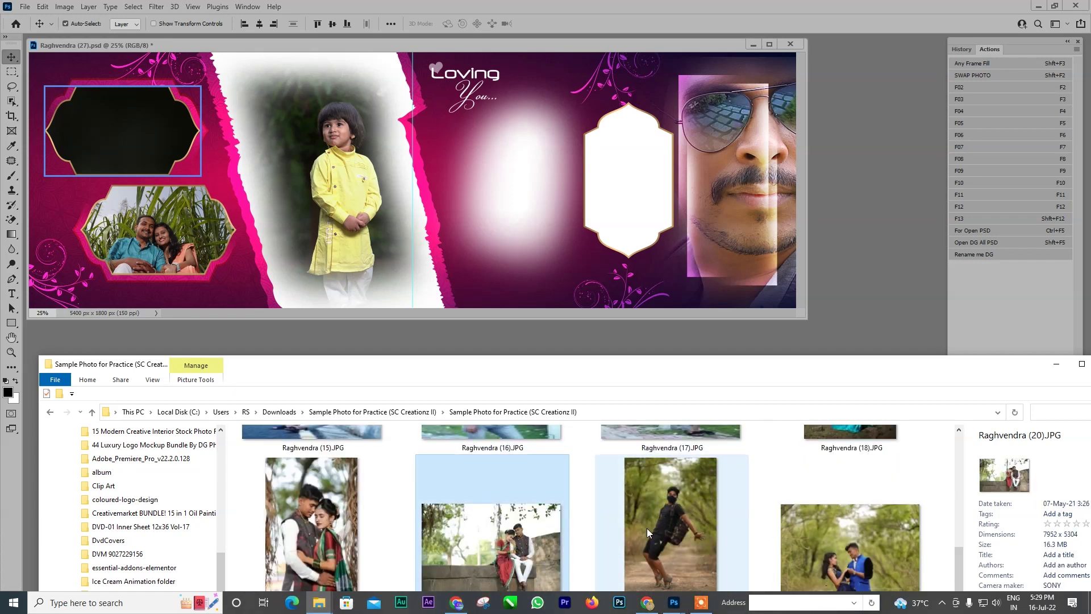
click(671, 529)
drag(675, 530, 515, 216)
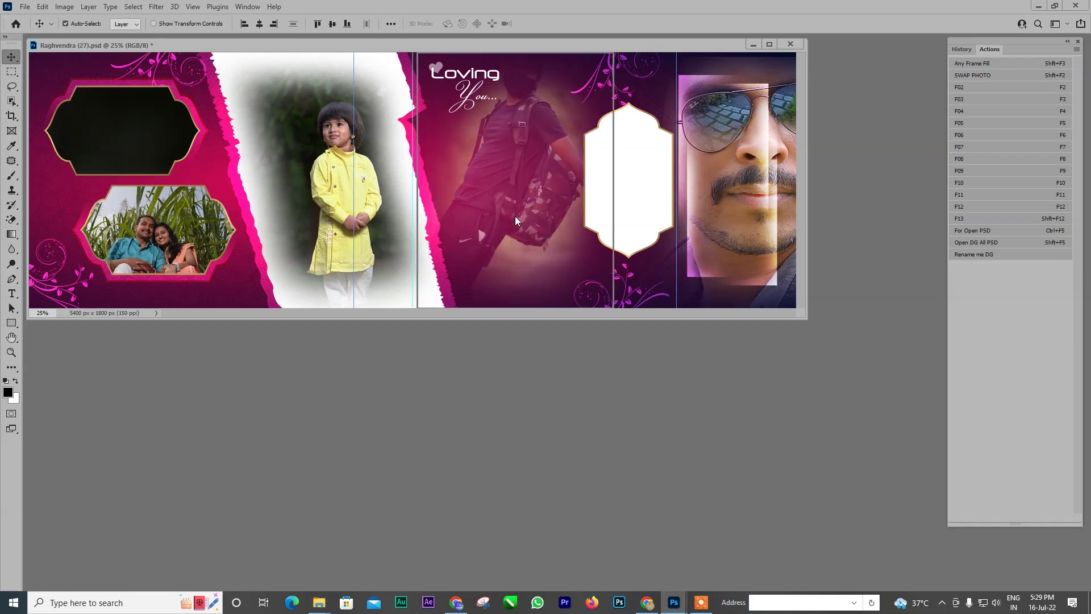
mouse_move(319, 603)
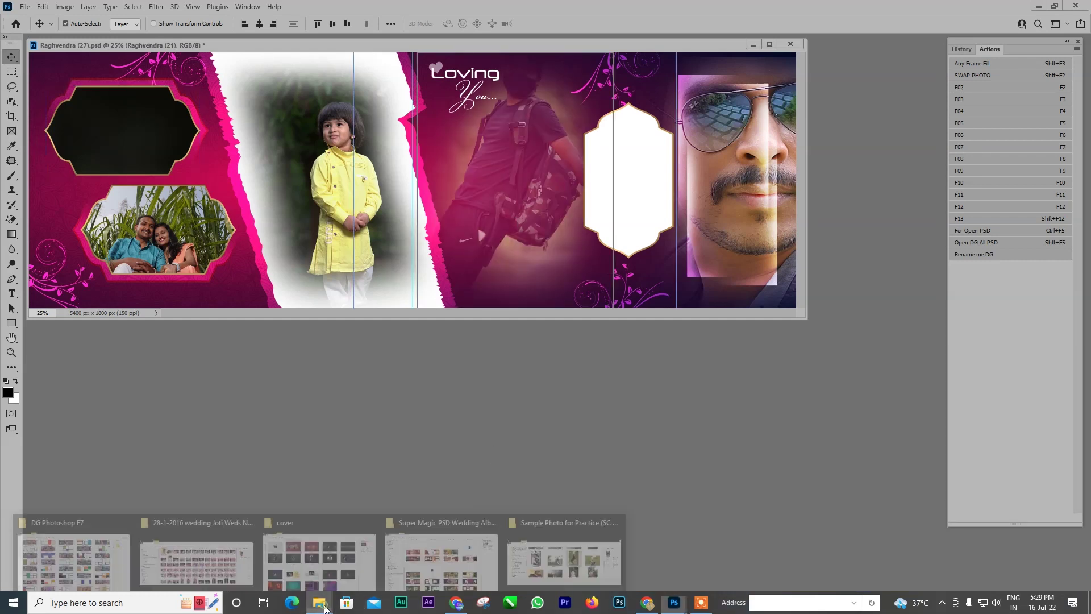
click(548, 551)
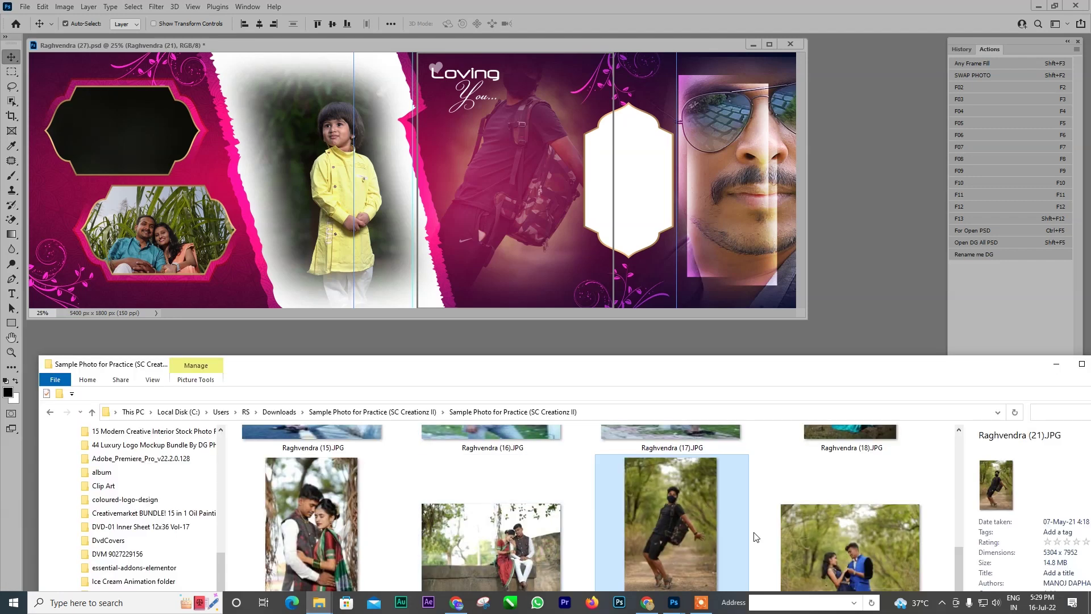
key(Right)
click(677, 527)
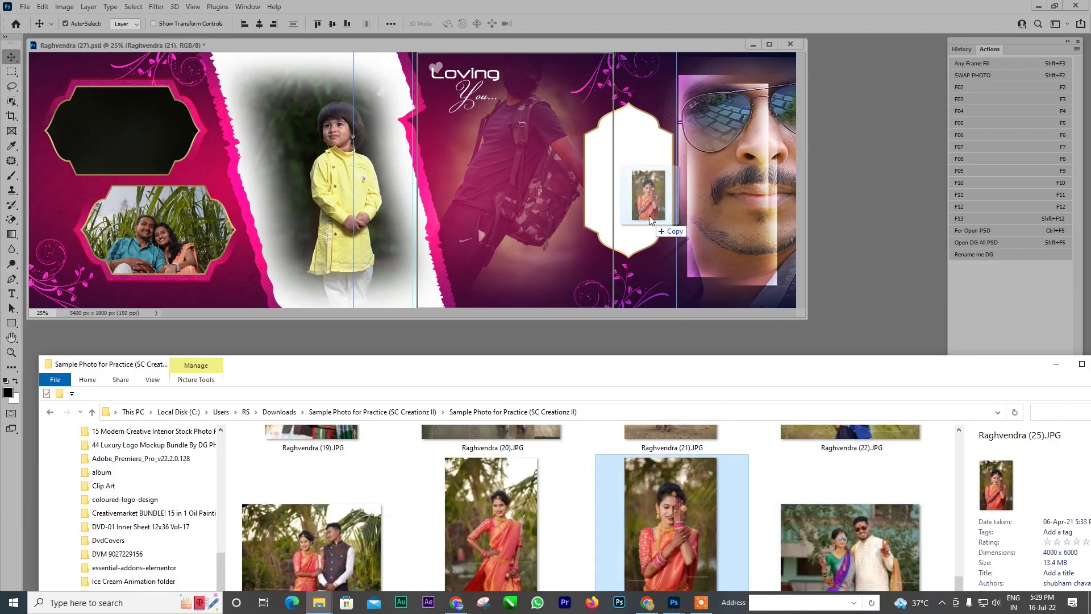
drag(669, 536, 639, 203)
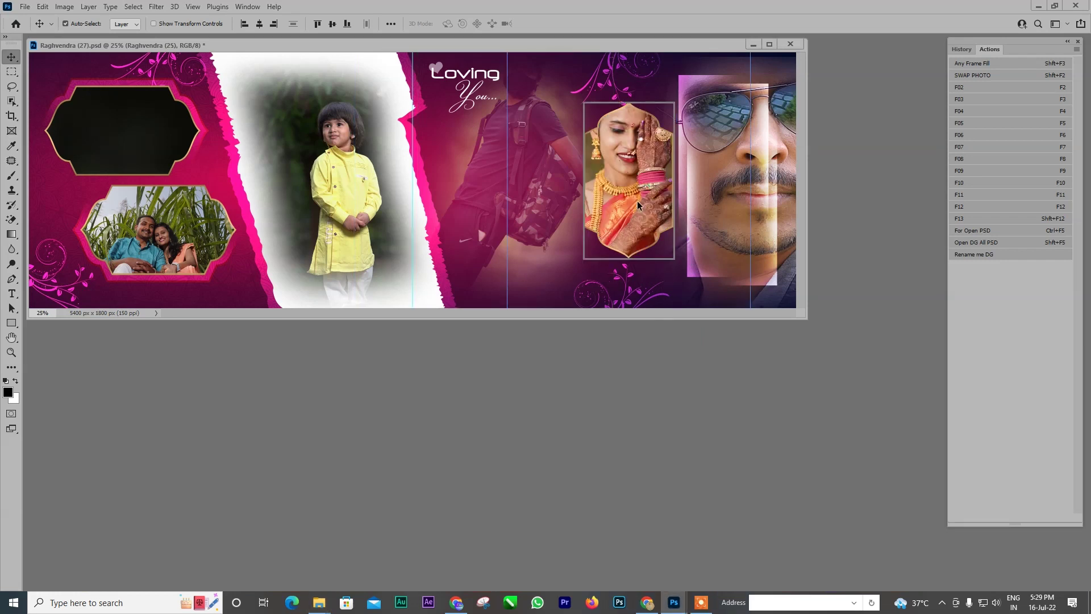
click(770, 44)
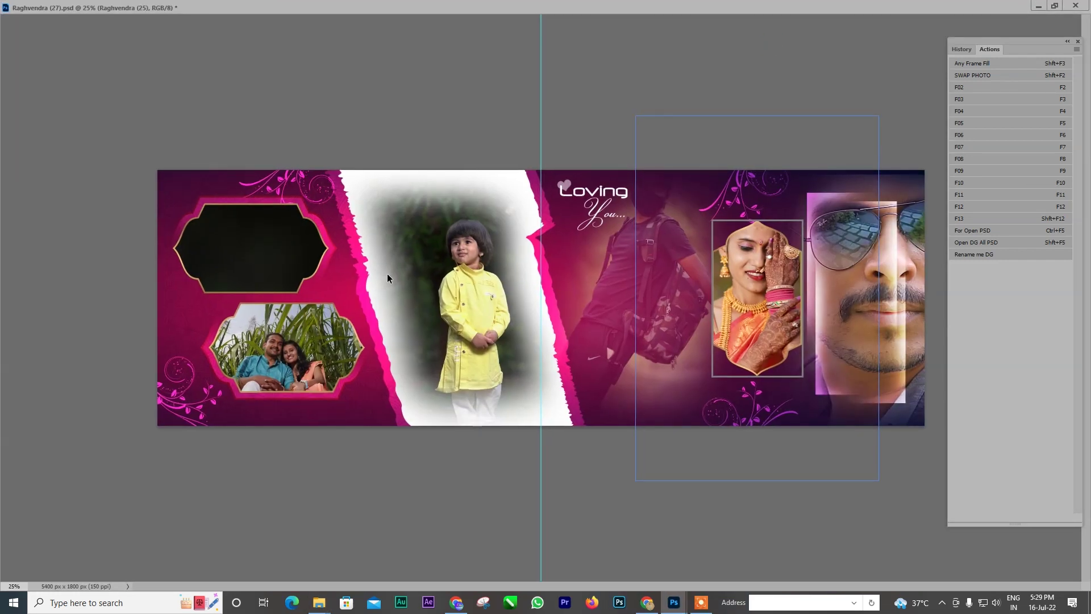
key(Return)
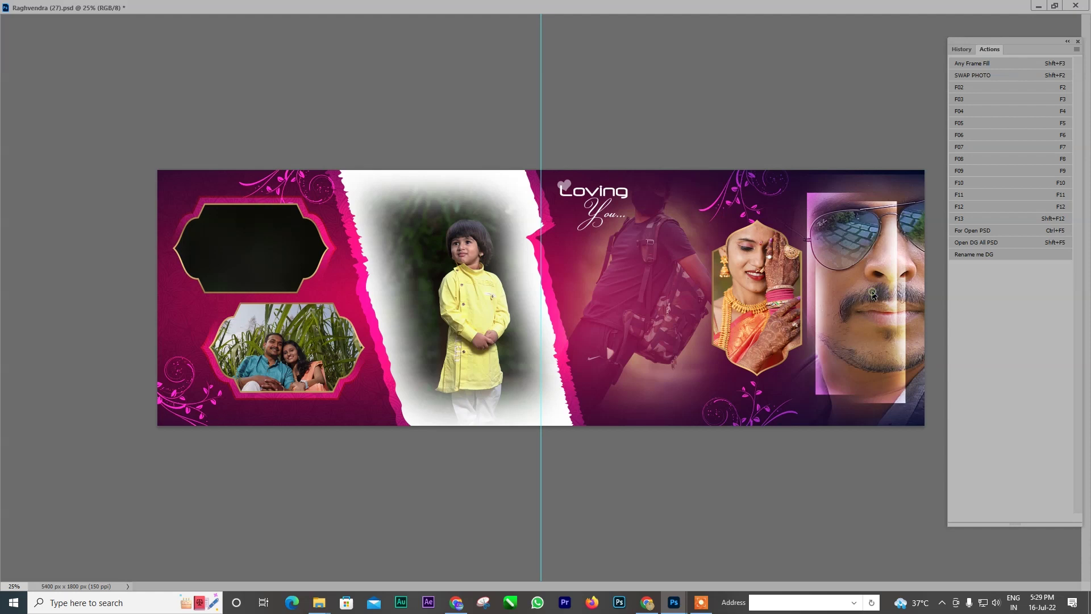
Shrink the man's photo with Free Transform to fit its right-hand frame
click(872, 295)
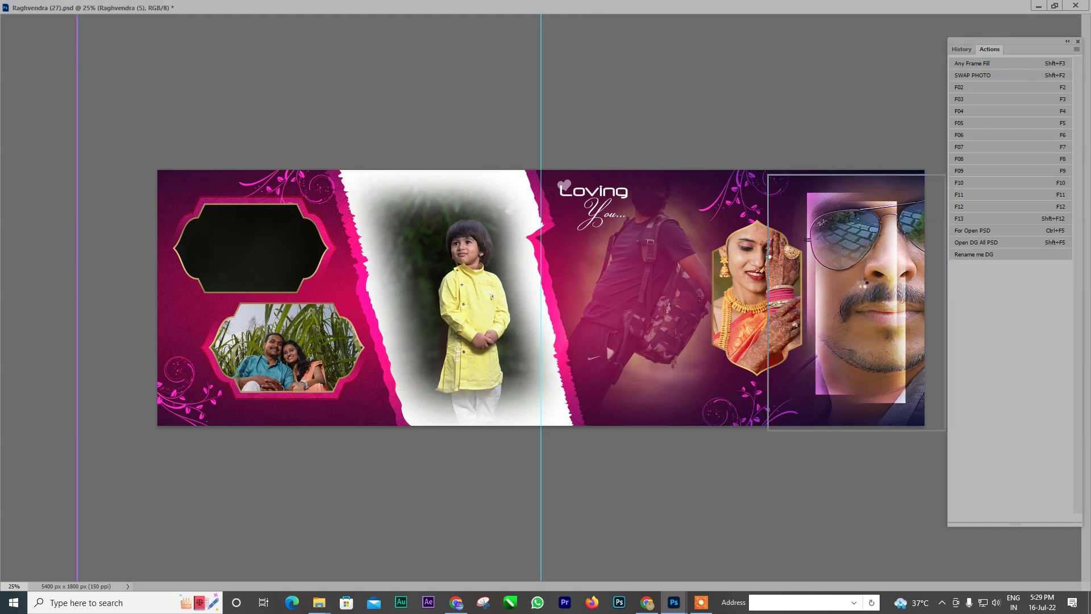
key(ctrl+t)
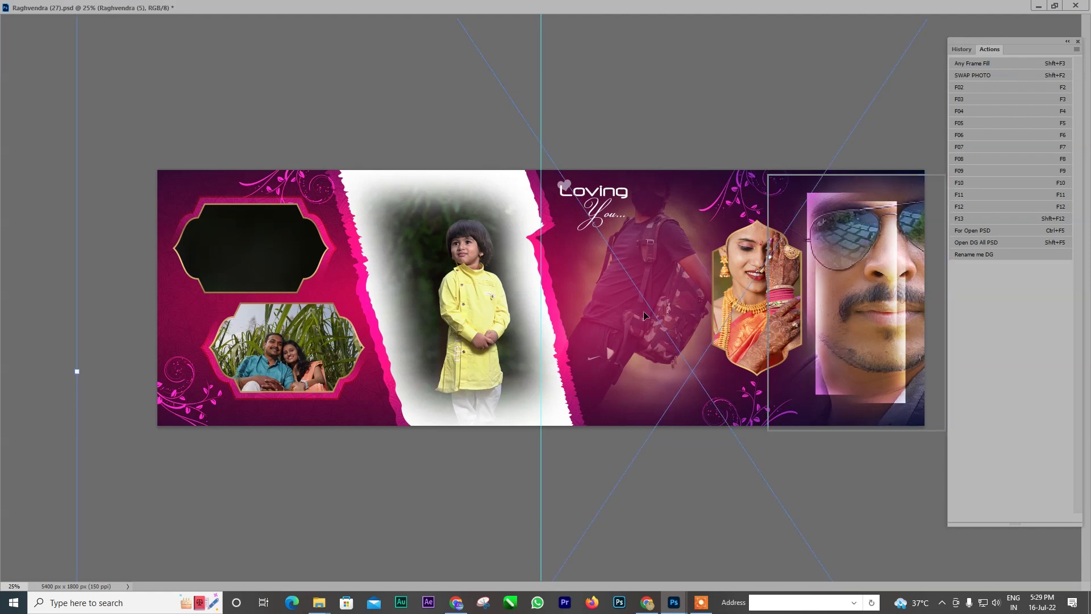
key(ctrl+minus)
key(ctrl+minus)
key(ctrl+minus)
key(ctrl+minus)
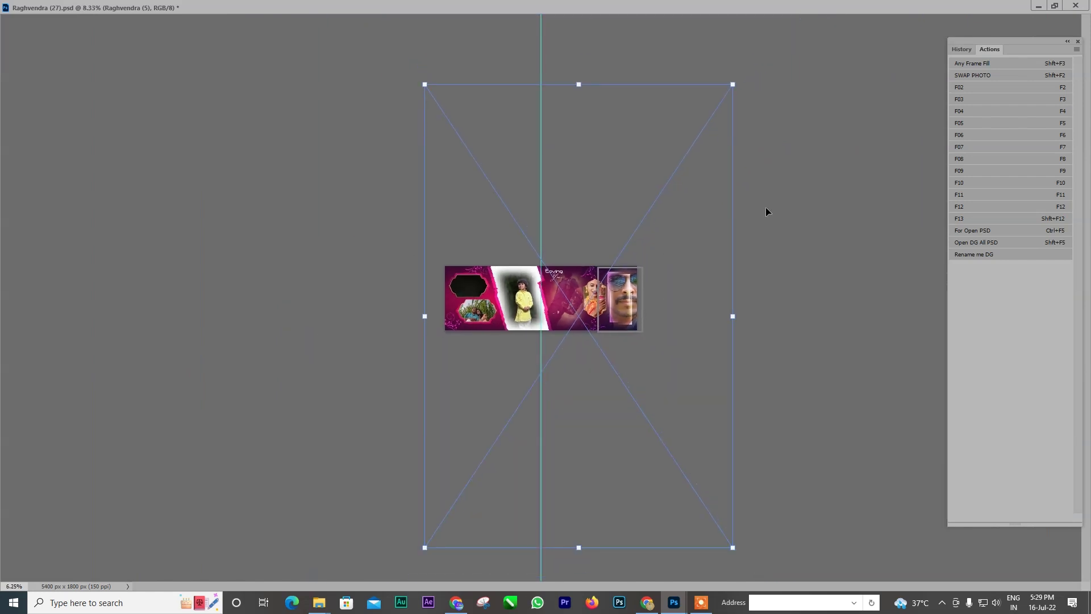
mouse_move(732, 84)
mouse_down()
mouse_move(715, 131)
mouse_move(604, 279)
mouse_move(617, 284)
mouse_up()
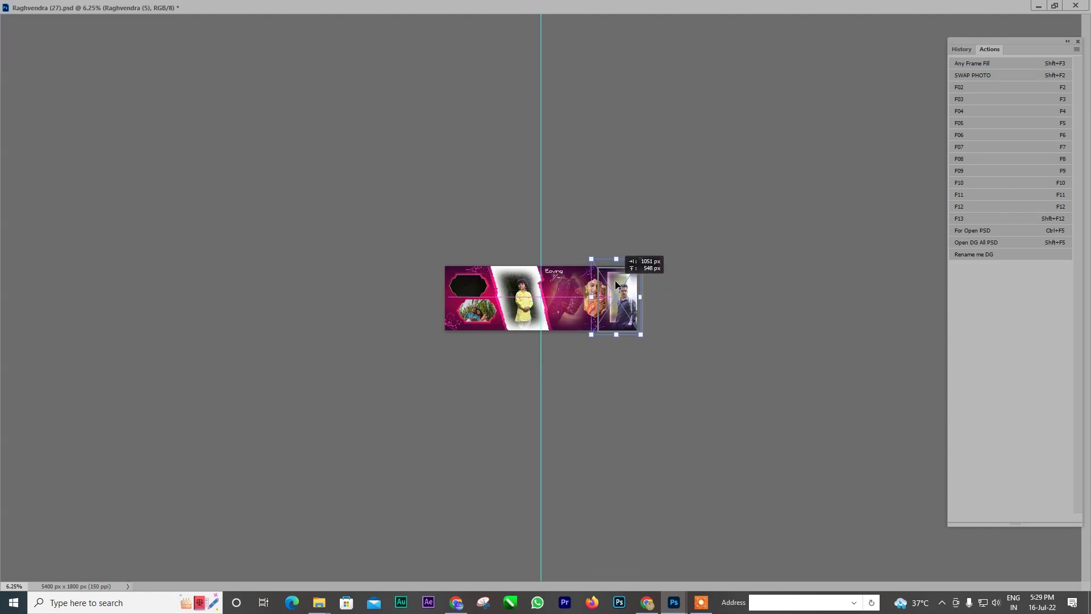
drag(617, 284, 615, 286)
key(Return)
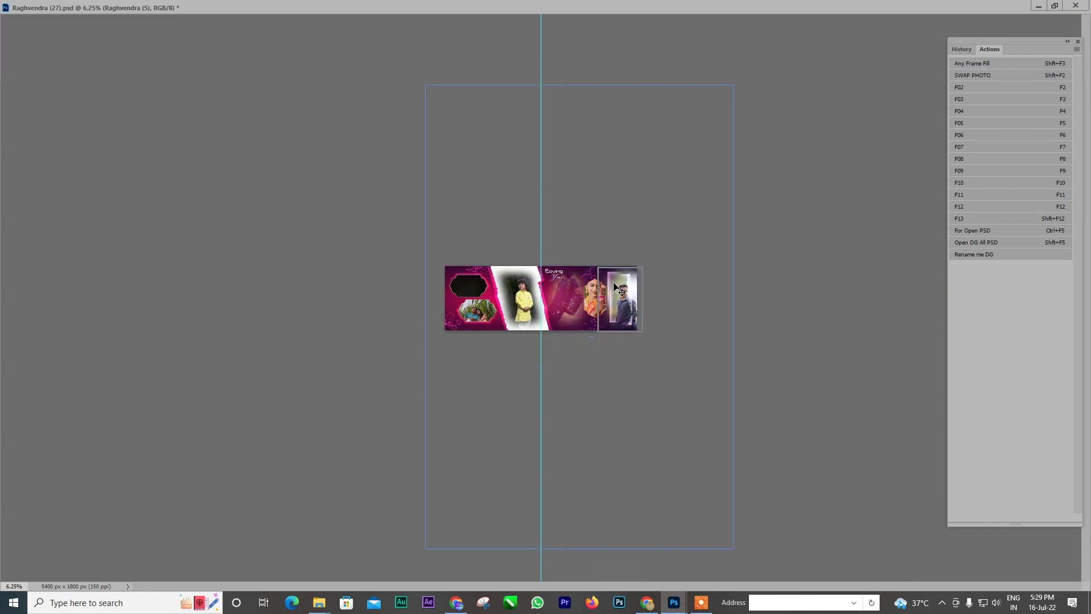
key(z)
click(531, 296)
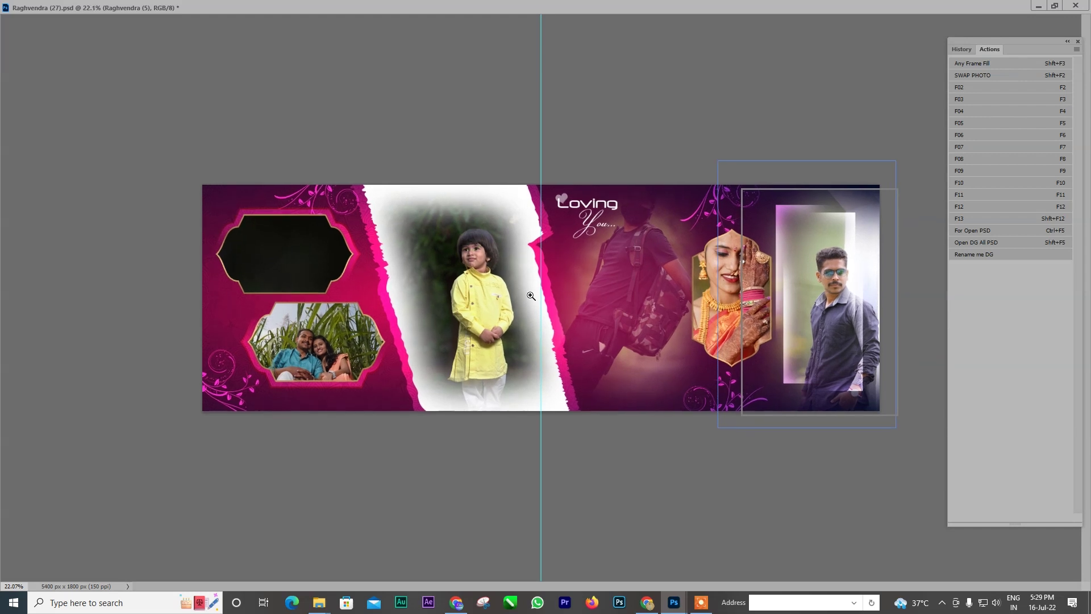
Shrink the top-left photo to the frame's size and zoom to fit the spread
key(v)
click(288, 270)
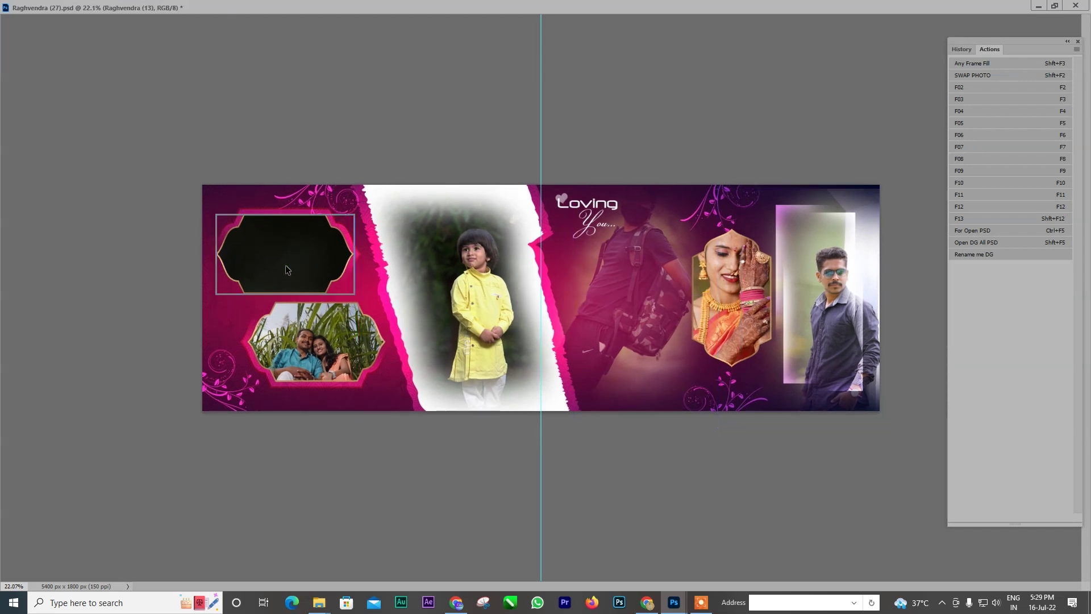
key(shift+F3)
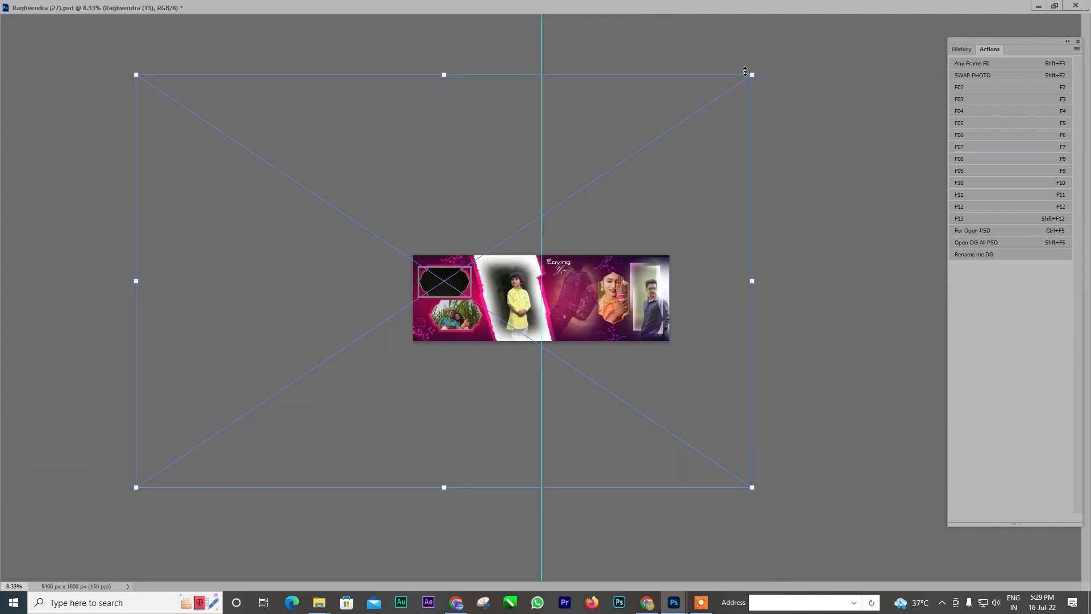
mouse_move(755, 78)
mouse_down()
mouse_move(470, 243)
mouse_move(476, 257)
mouse_up()
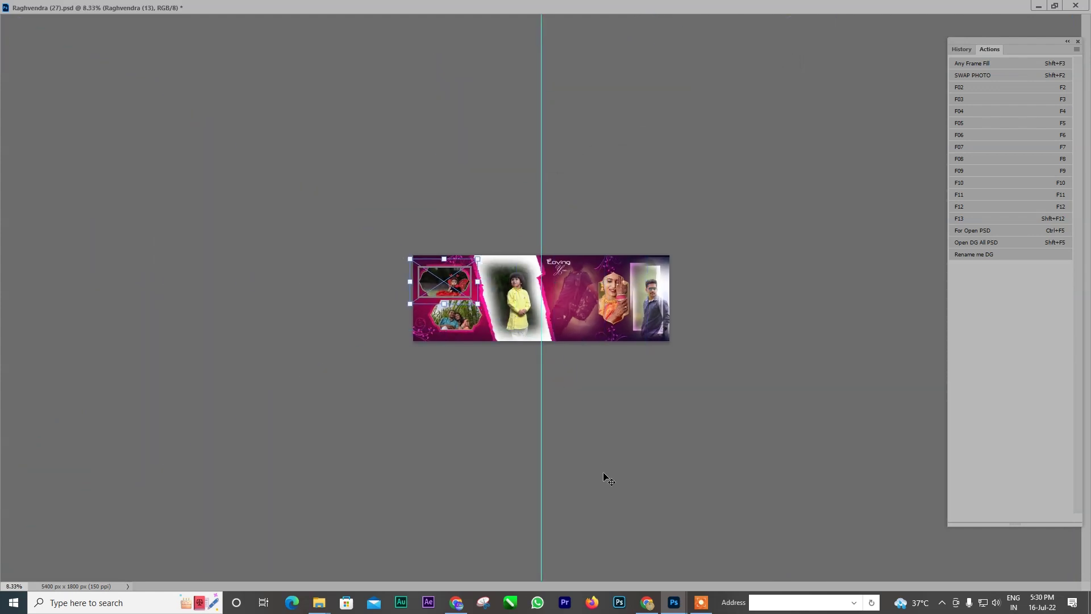
key(Return)
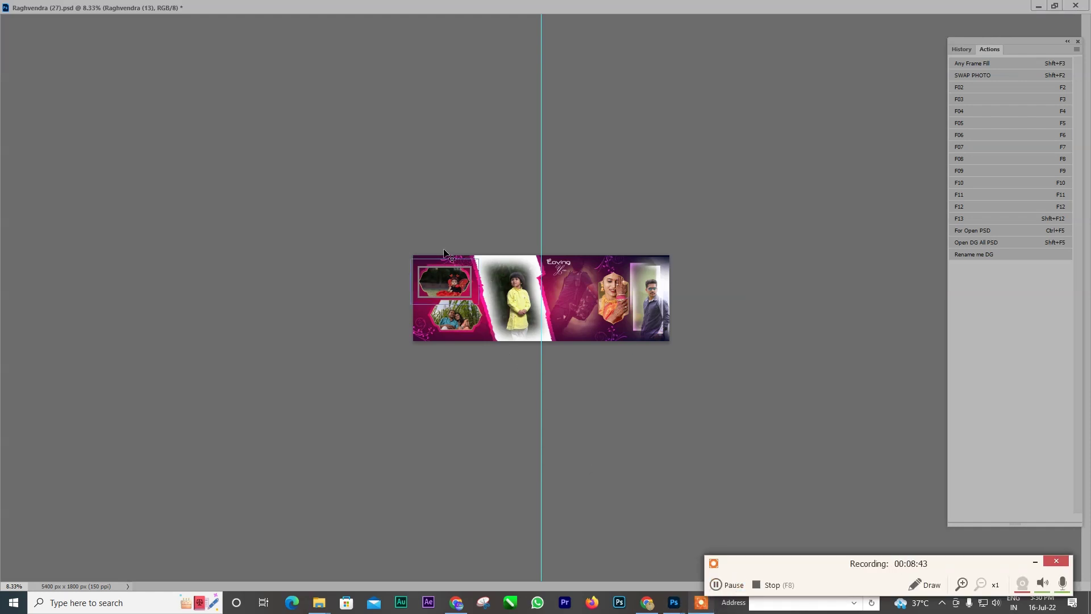
key(z)
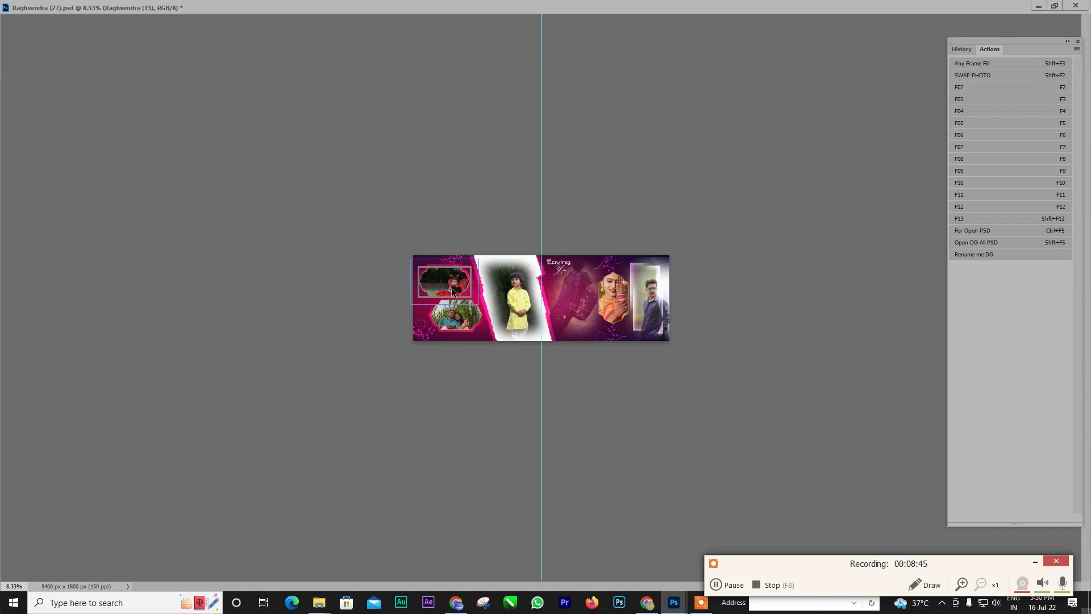
key(ctrl+0)
Shrink and reposition the couple photo inside its lower-left frame
key(ctrl+minus)
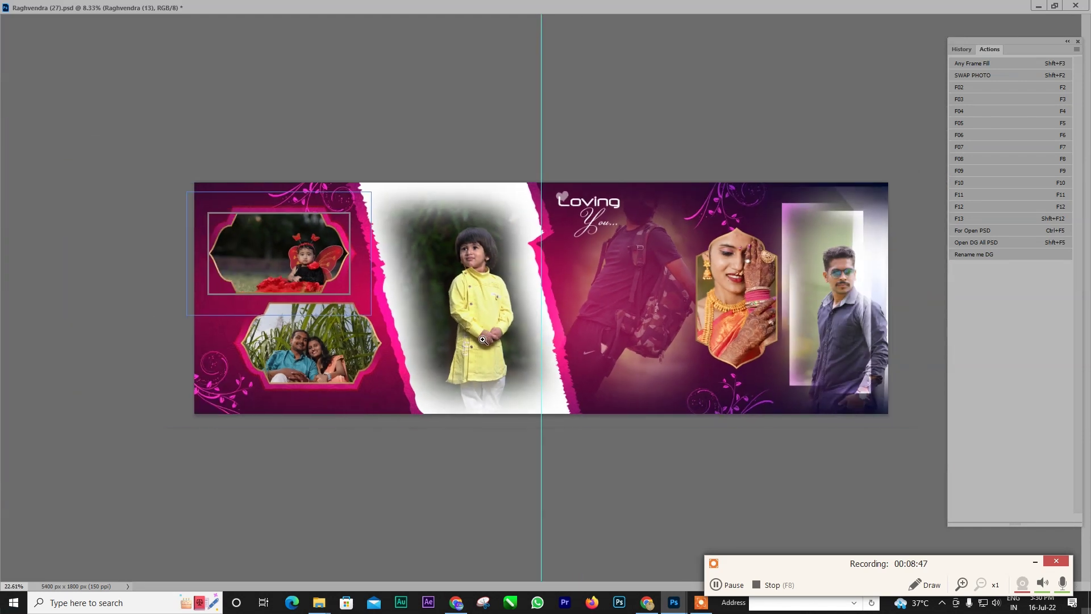
click(330, 363)
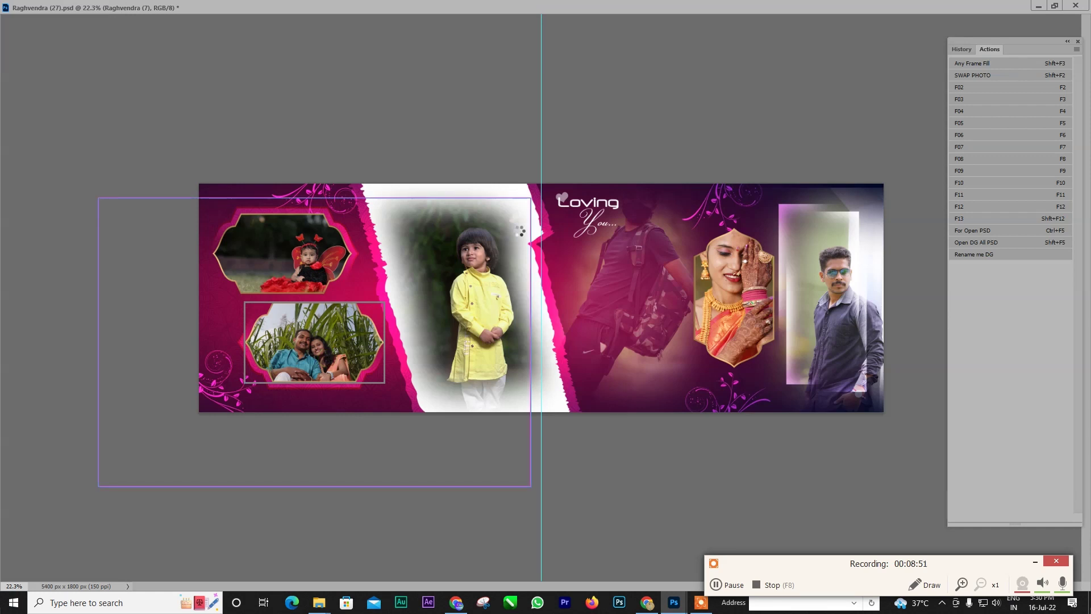
key(ctrl+t)
drag(530, 199, 421, 275)
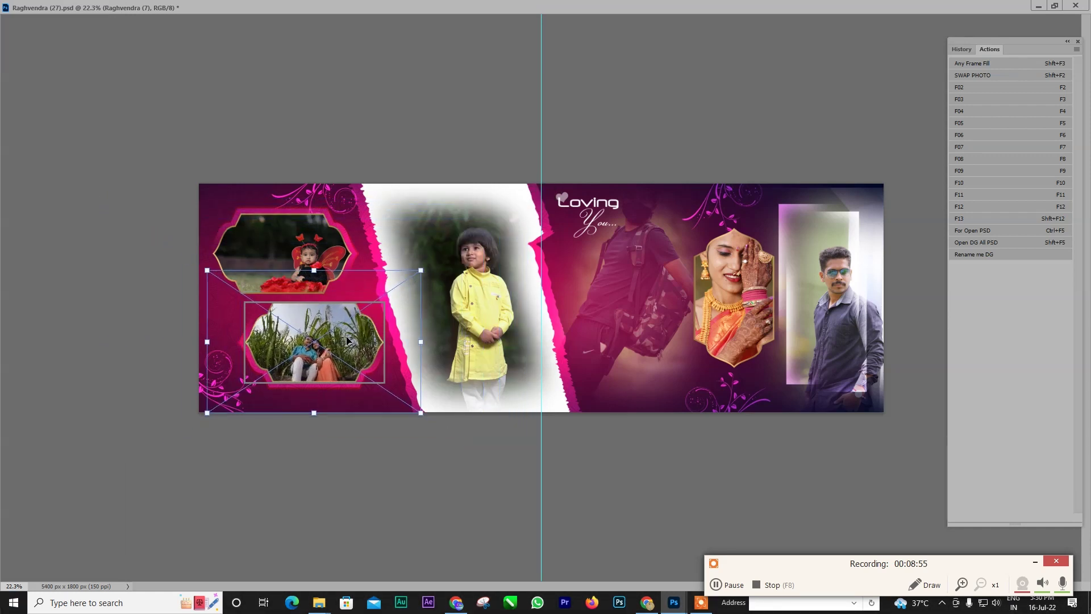
drag(344, 340, 348, 339)
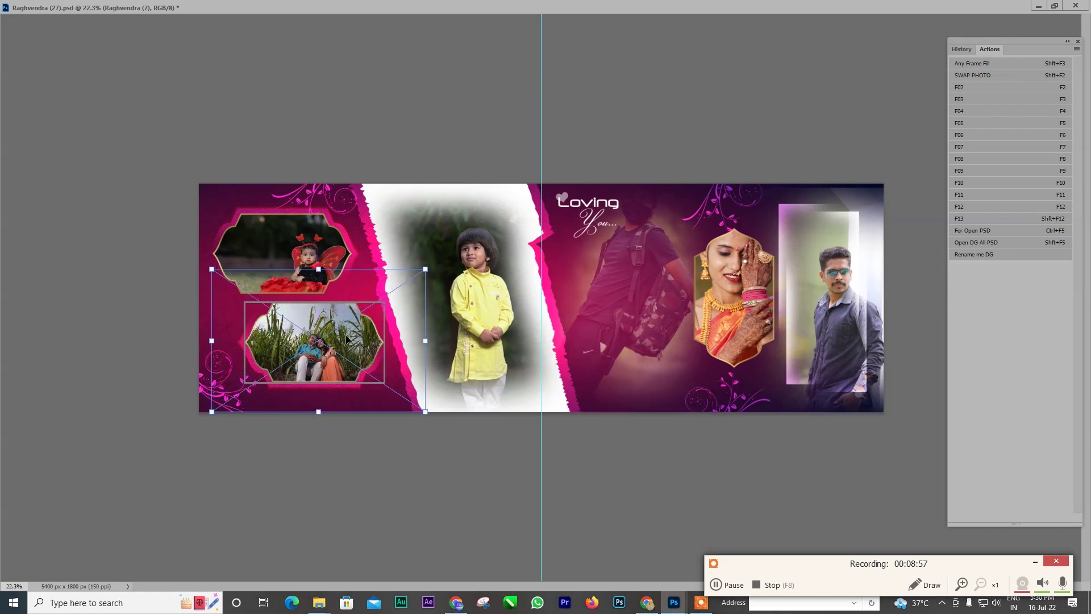
key(Return)
Shrink the backpack photo around its centre, and cancel a trial resize of the bride photo
click(623, 274)
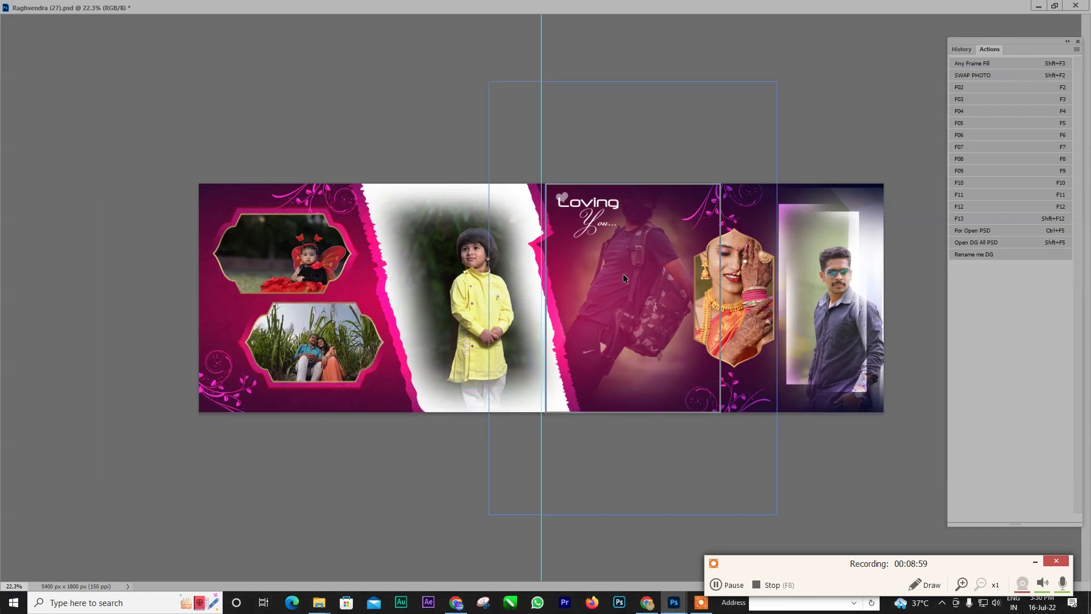
key(ctrl+t)
drag(776, 82, 718, 169)
key(Return)
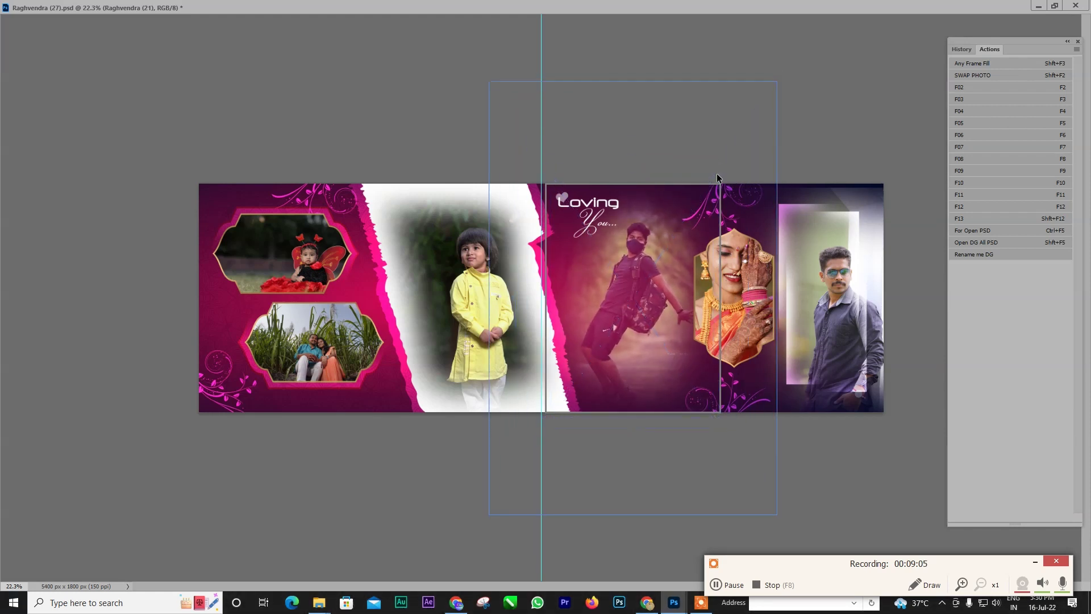
click(733, 307)
key(ctrl+t)
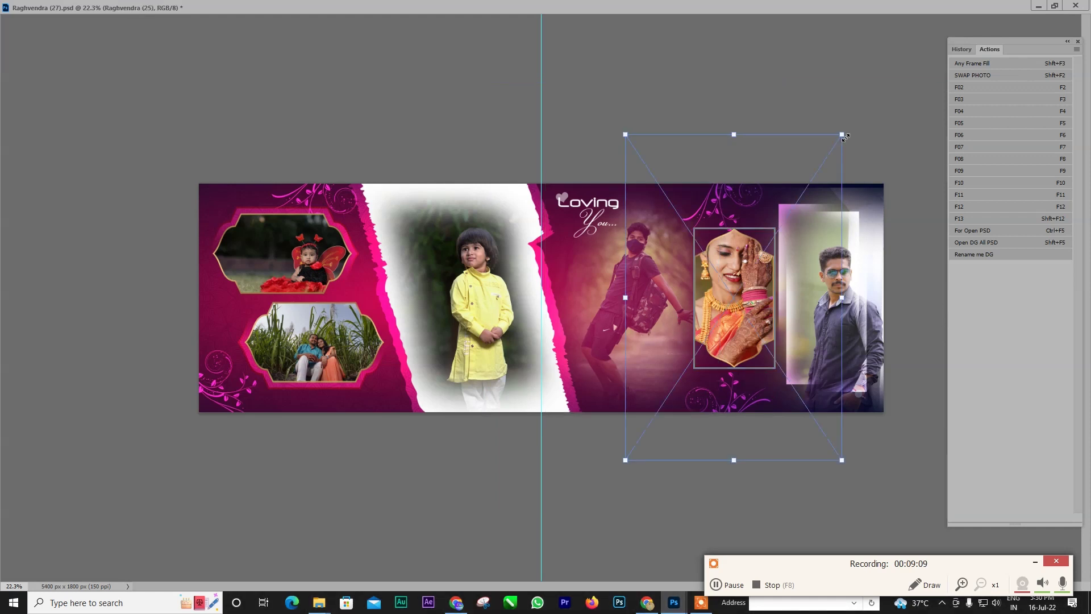
drag(842, 134, 803, 187)
key(Escape)
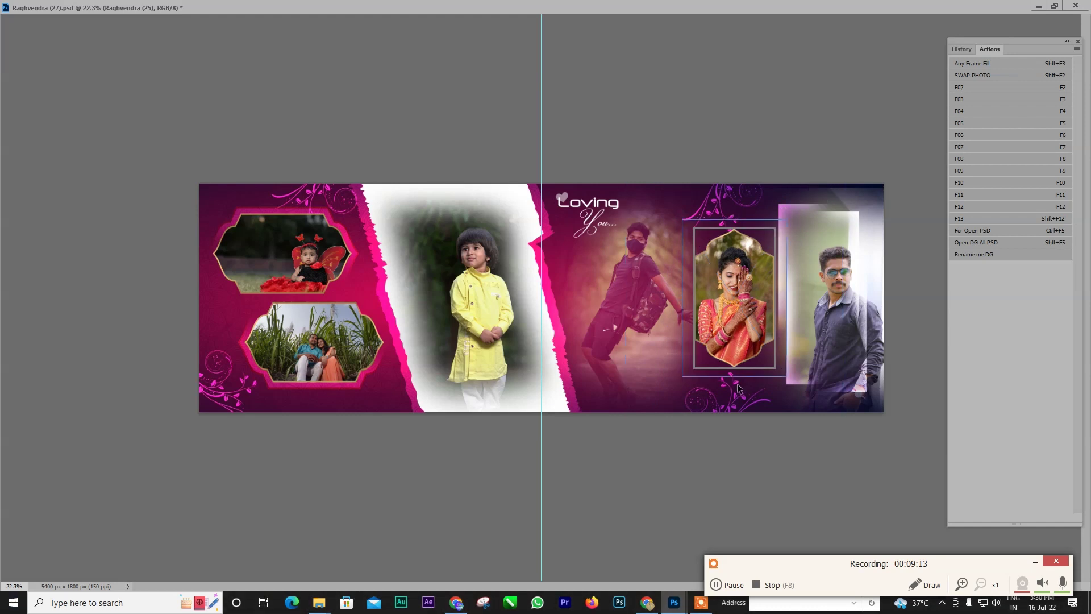
Move the groom photo up and left within the right panel
click(629, 462)
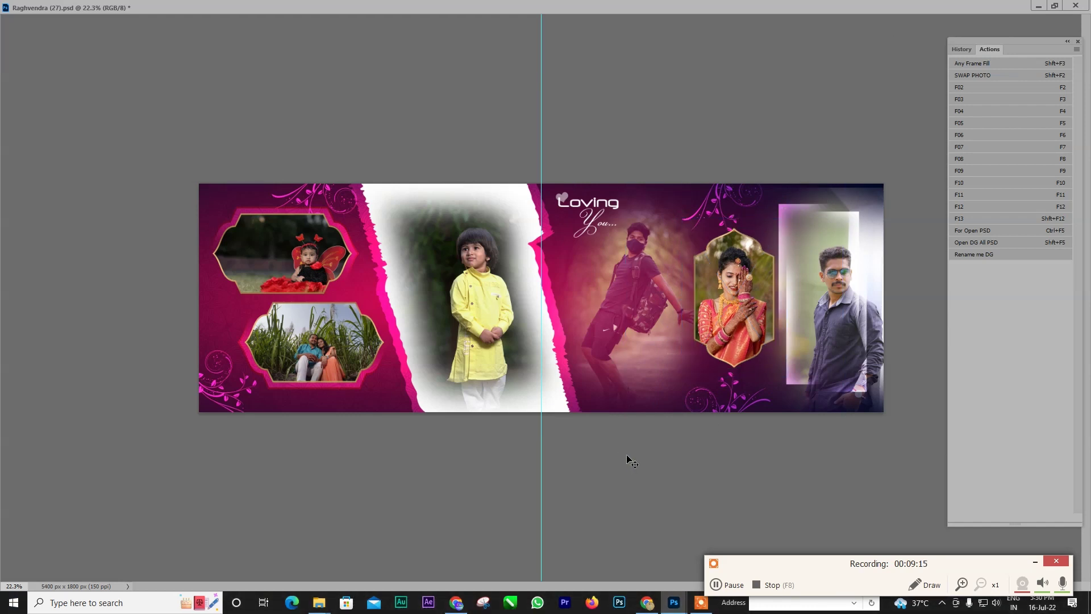
click(841, 291)
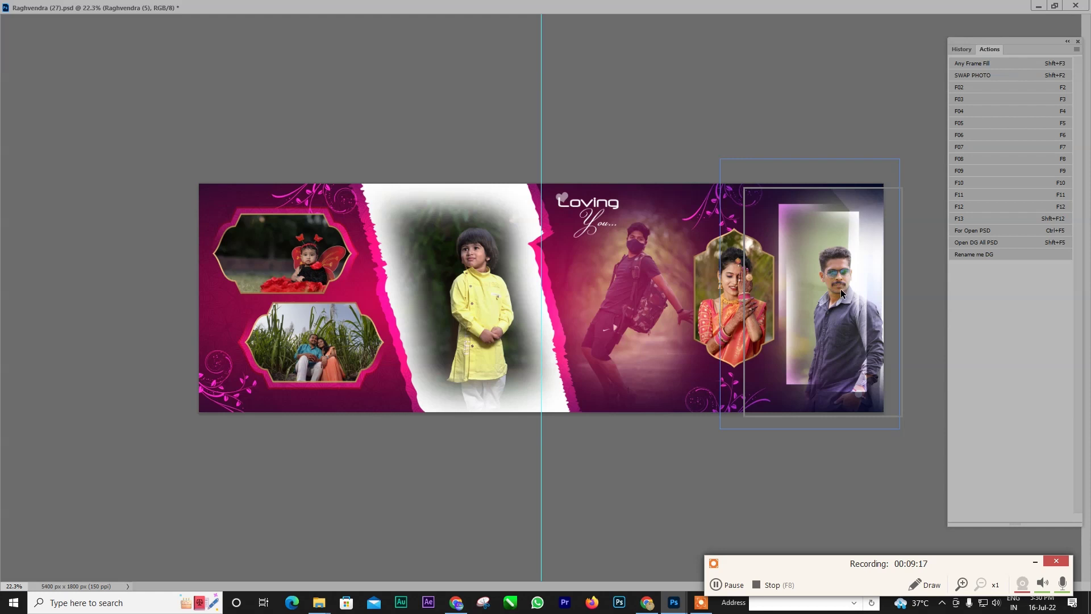
drag(842, 294, 827, 278)
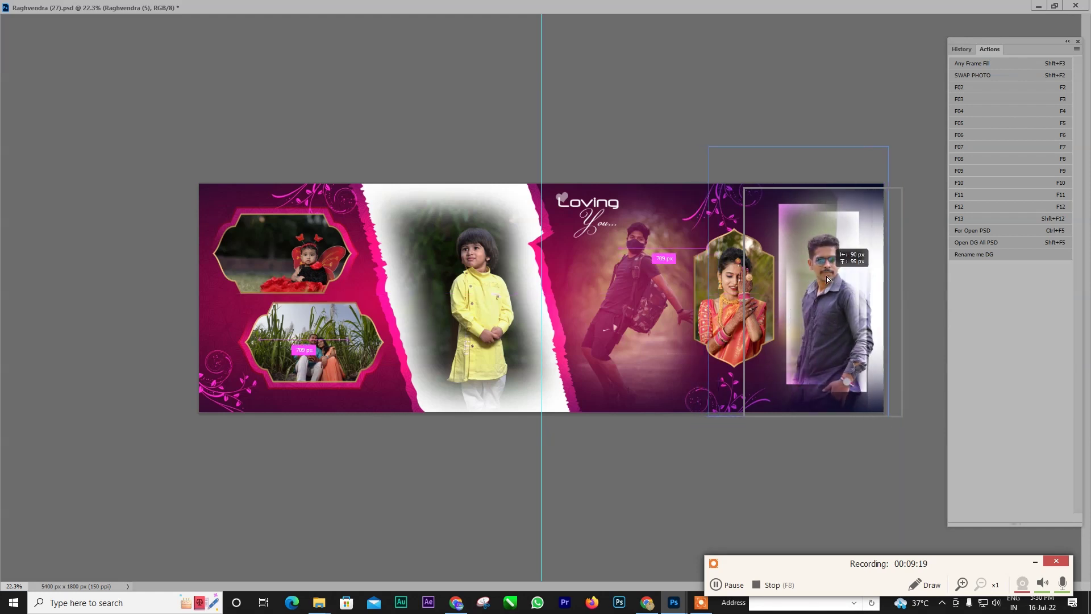
click(776, 446)
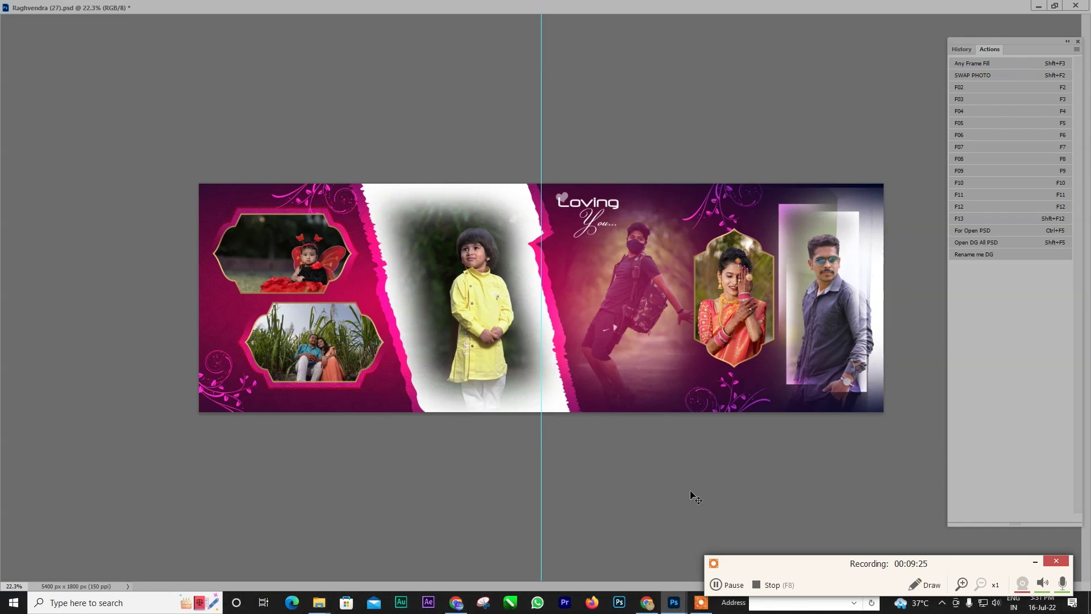
Minimize the recorder and bring the YouTube album tutorial in Chrome to the front
click(1034, 562)
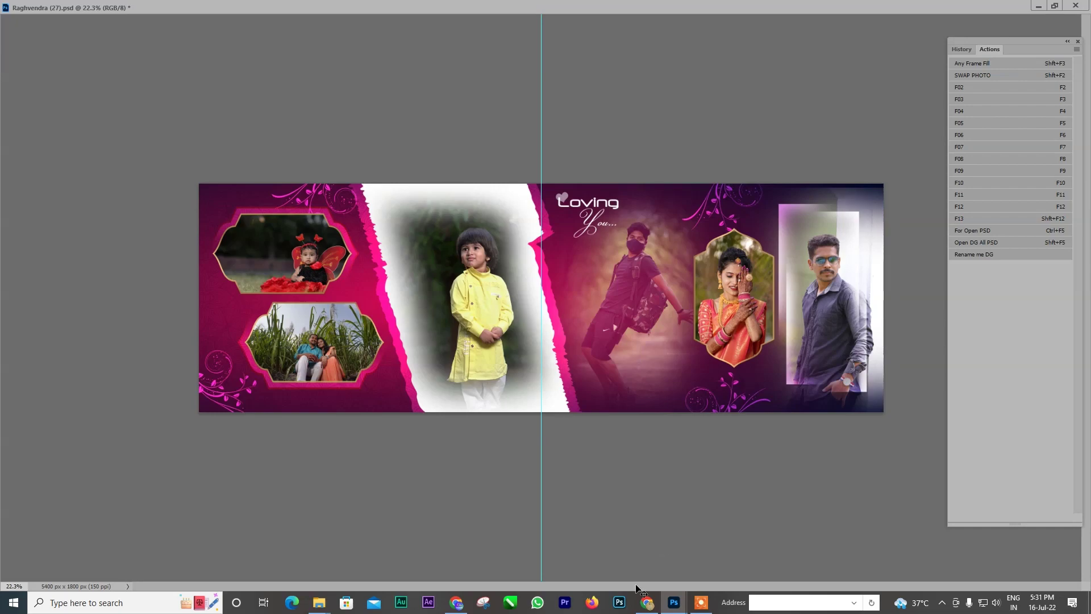
click(647, 602)
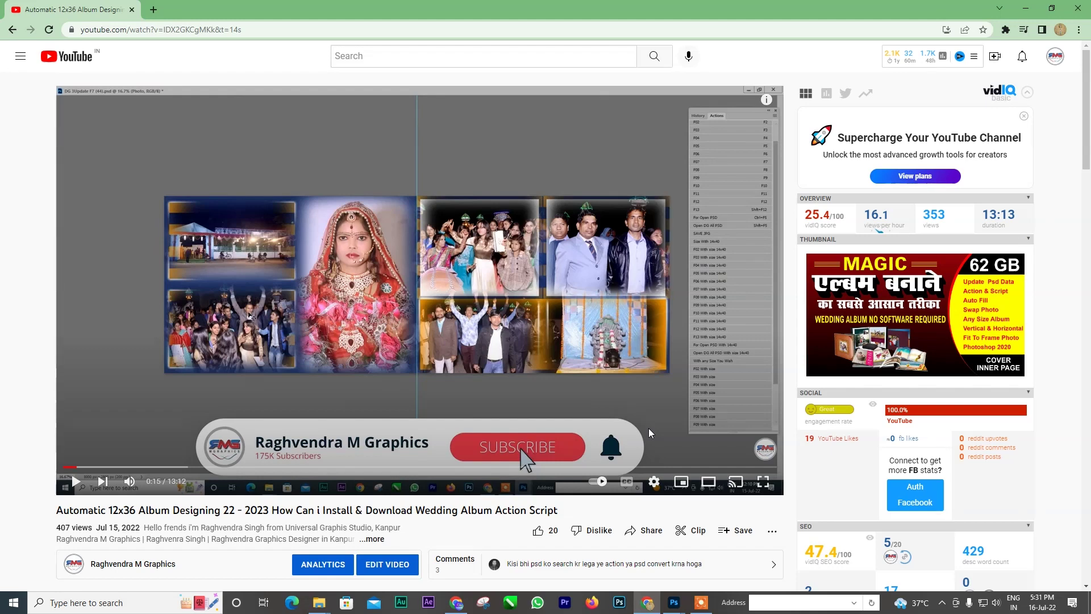
mouse_move(319, 602)
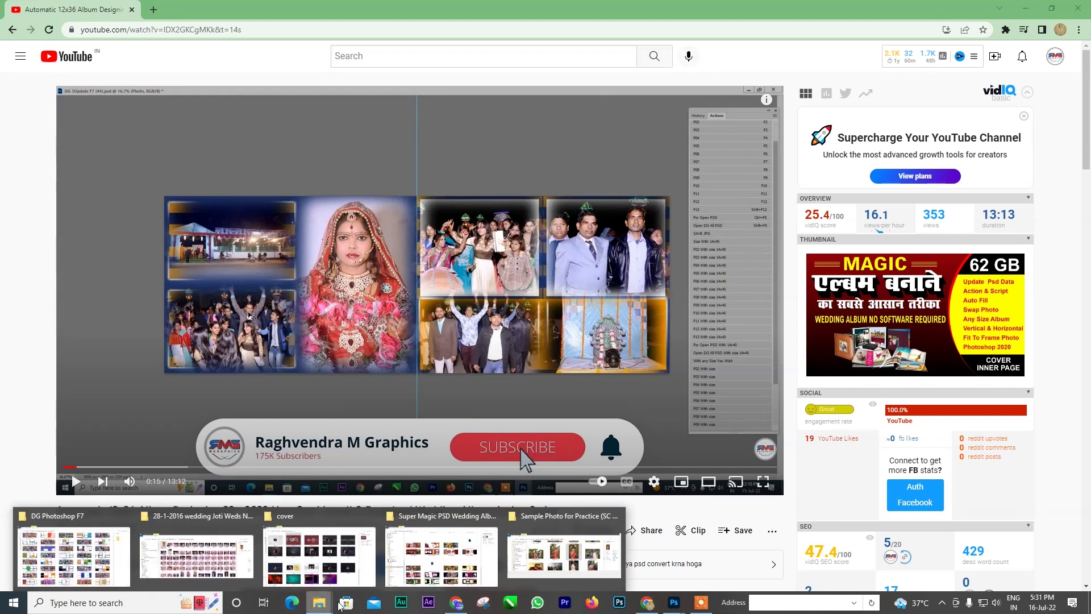
Bring the Super Magic PSD Wedding Album Sheet Vol-01 folder to the front and scroll up its list
click(441, 551)
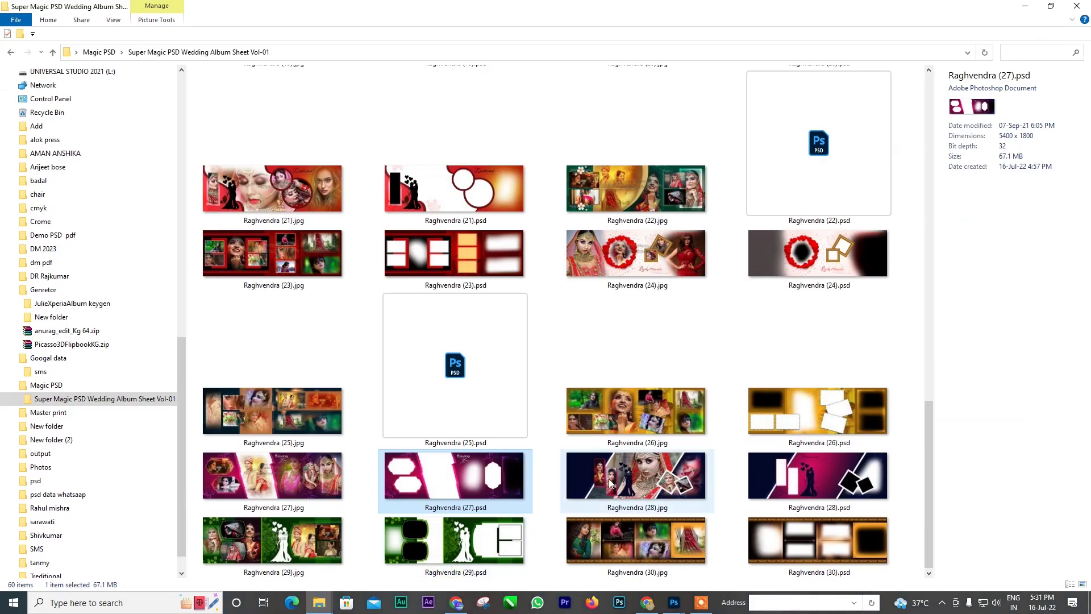
scroll(621, 457, up, 5)
scroll(622, 457, up, 5)
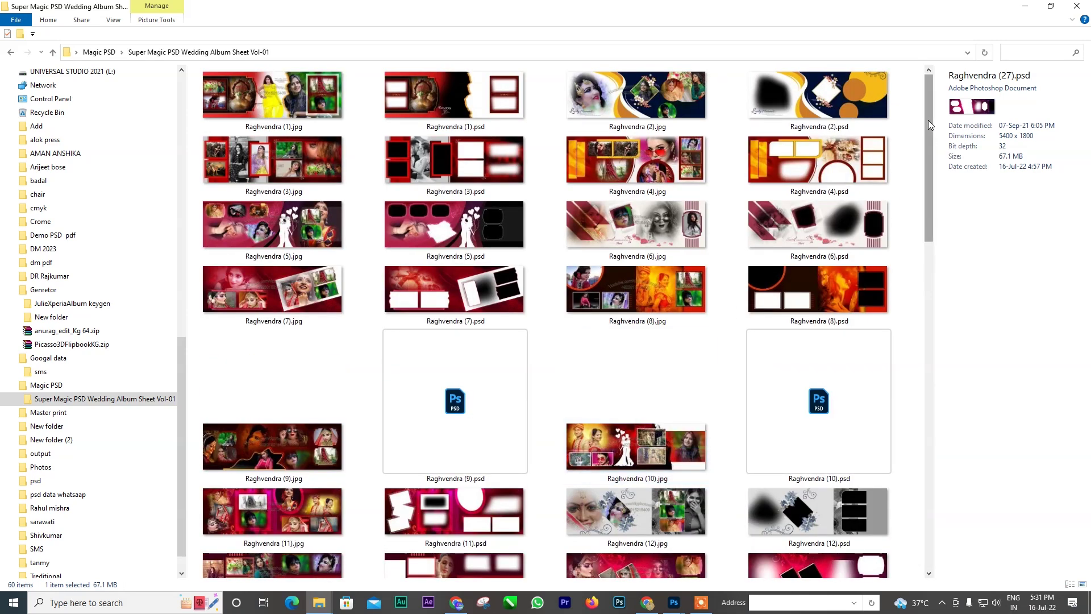
Drag the scrollbar up and down to browse the folder's 60 Raghvendra template previews
mouse_move(929, 121)
mouse_down()
mouse_move(941, 273)
mouse_move(1004, 475)
mouse_up()
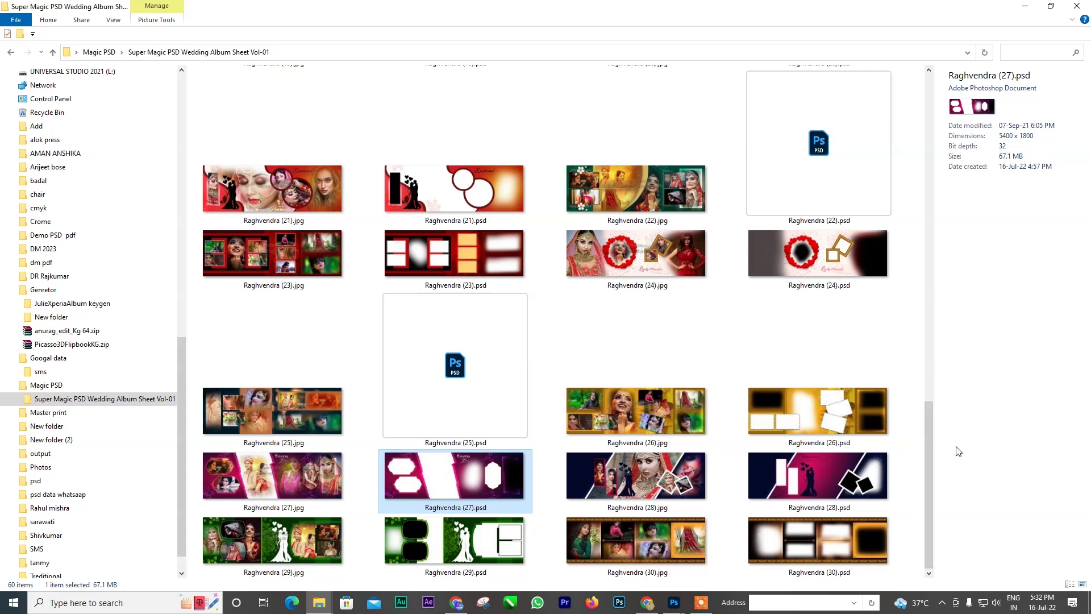
drag(933, 475, 922, 288)
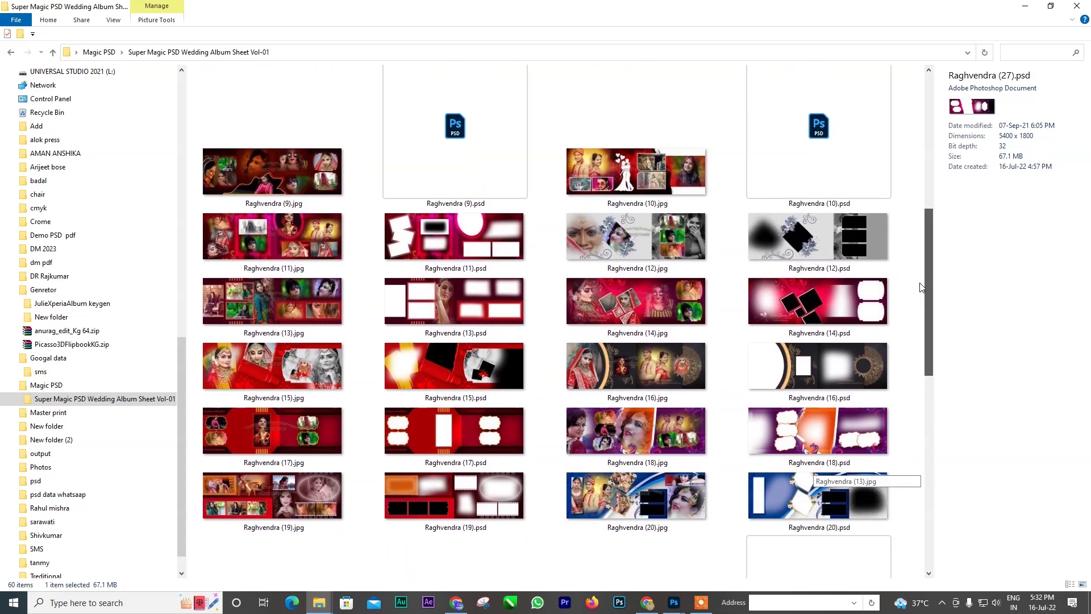
drag(922, 288, 921, 149)
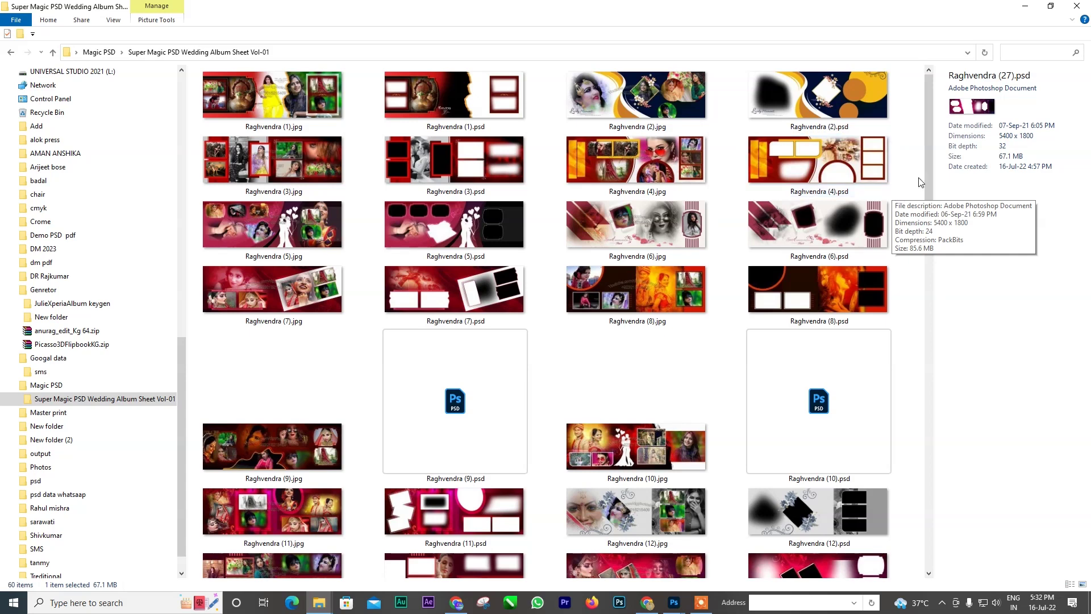
mouse_move(928, 166)
mouse_down()
mouse_move(930, 201)
mouse_move(923, 166)
mouse_up()
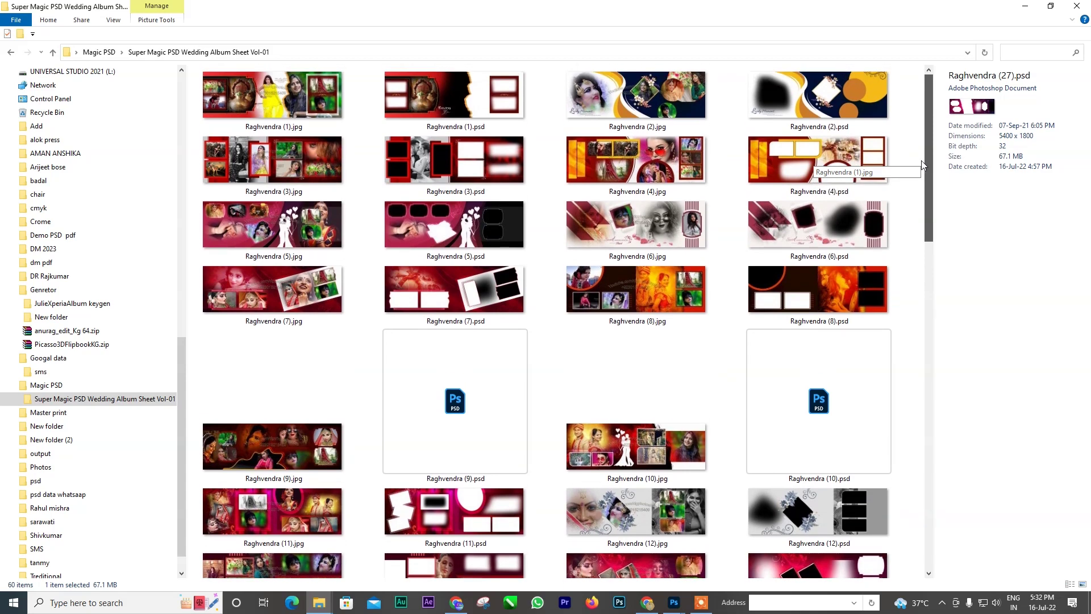
drag(922, 161, 928, 233)
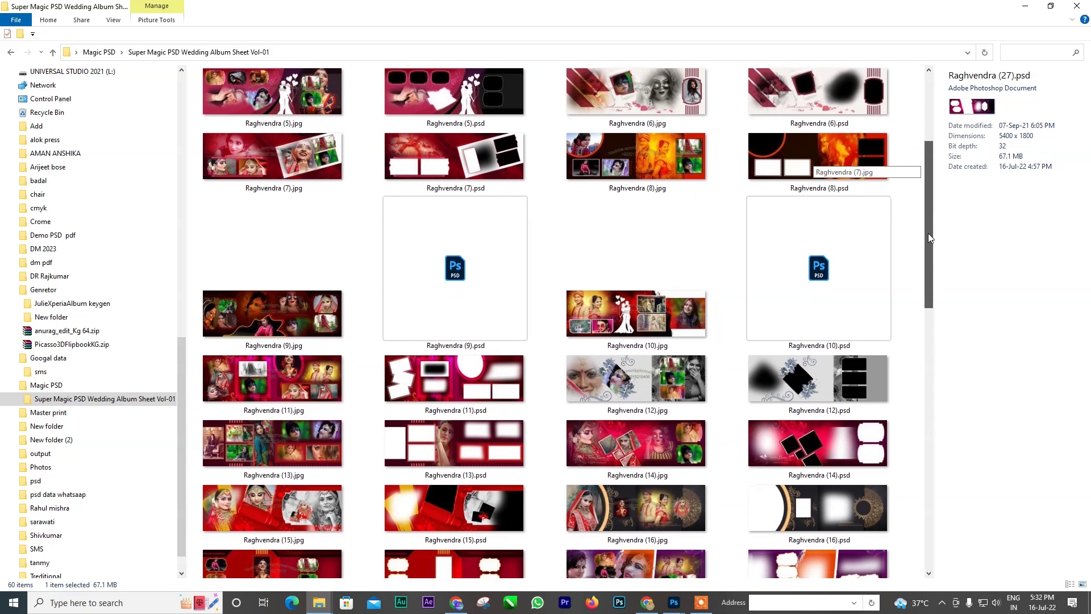
drag(929, 237, 916, 147)
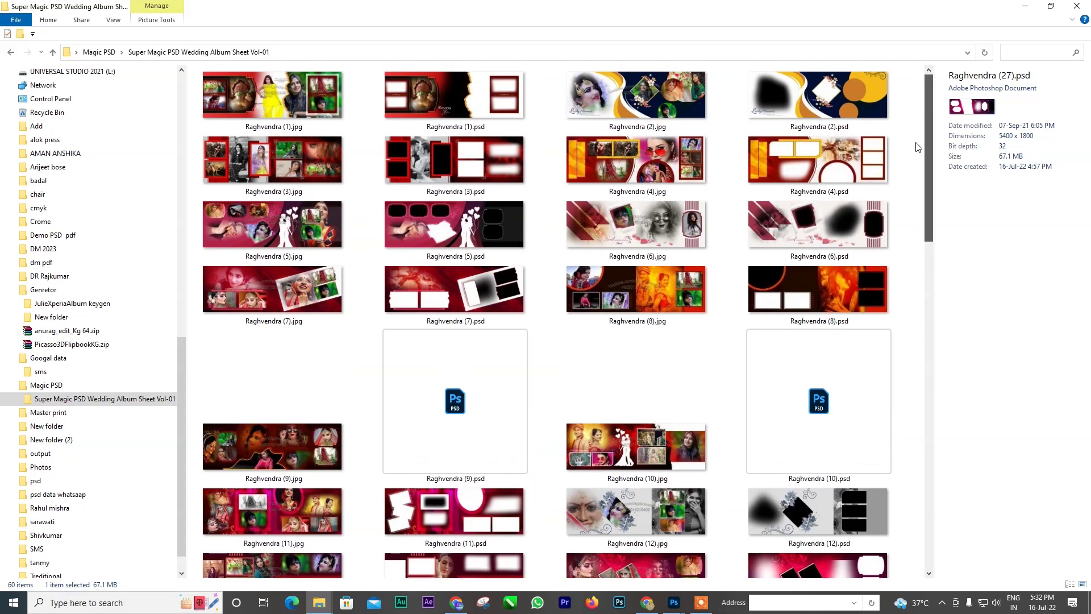